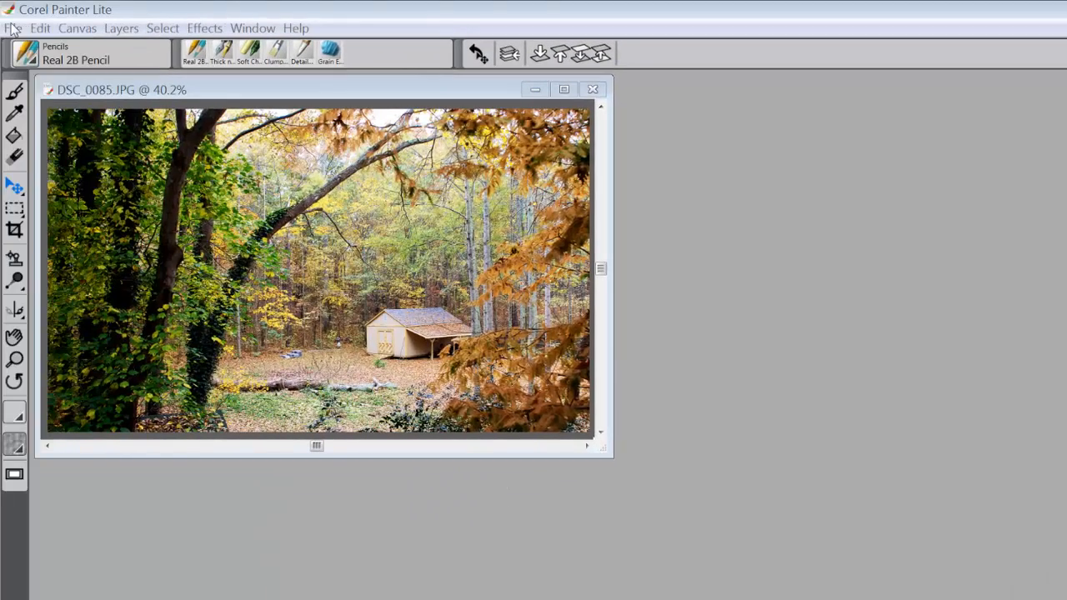
# Step: Create a new image 2400 pixels wide and 1431 pixels high at 200 pixels per inch with a white background
pyautogui.click(12, 28)
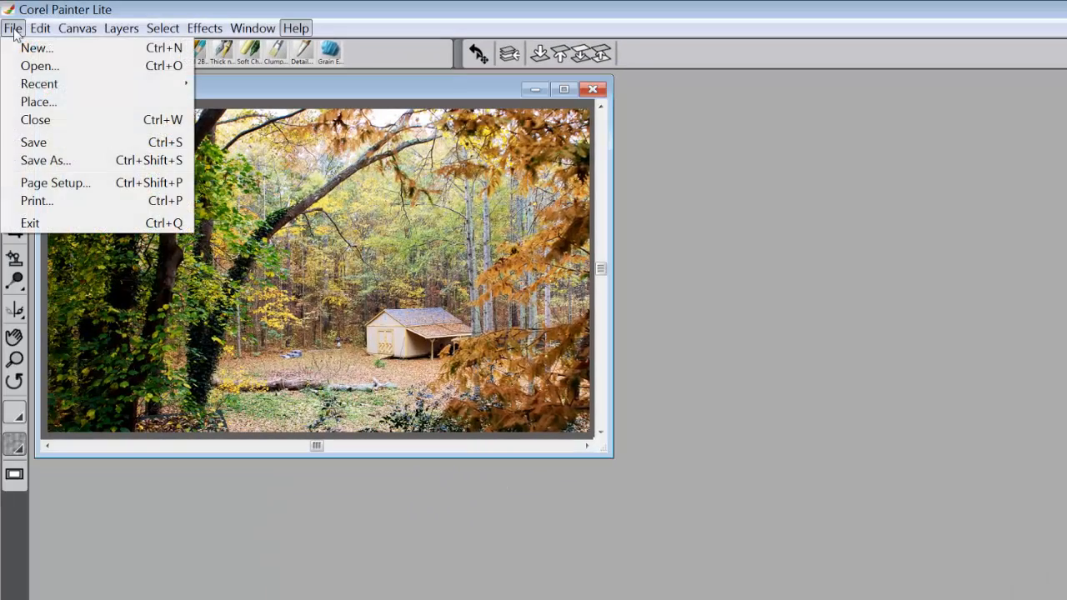
pyautogui.click(32, 50)
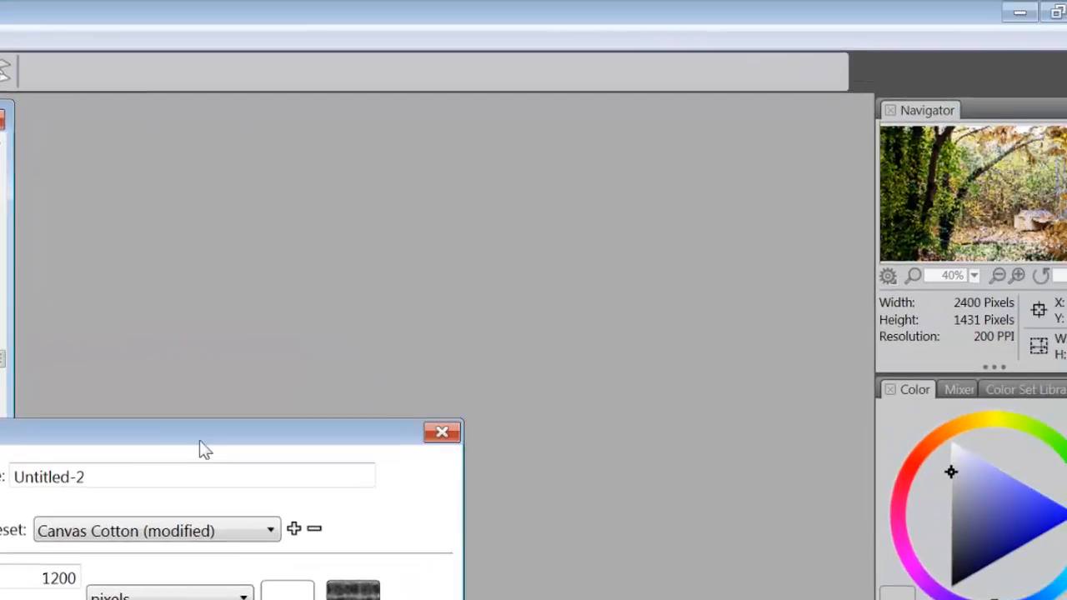
pyautogui.moveTo(195, 443); pyautogui.dragTo(495, 148)
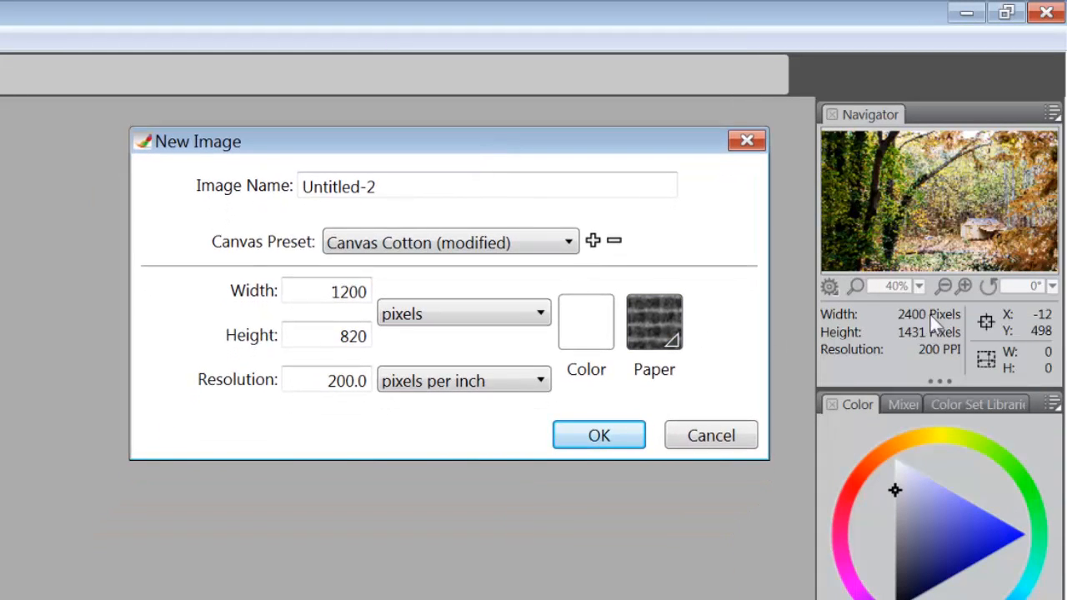
pyautogui.moveTo(331, 291); pyautogui.dragTo(384, 284)
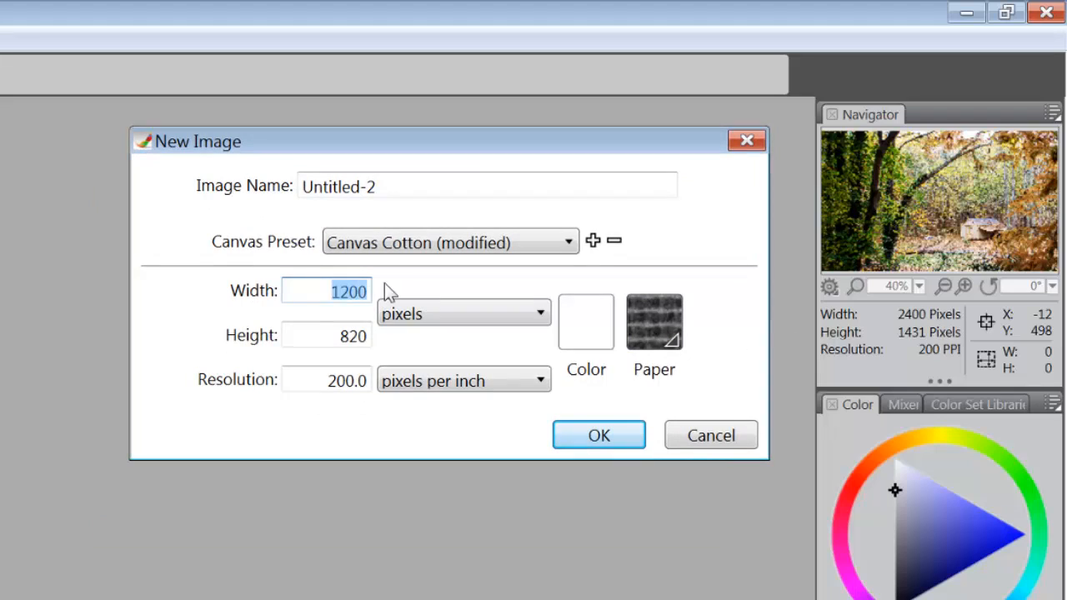
pyautogui.write('2400')
pyautogui.moveTo(328, 333); pyautogui.dragTo(474, 319)
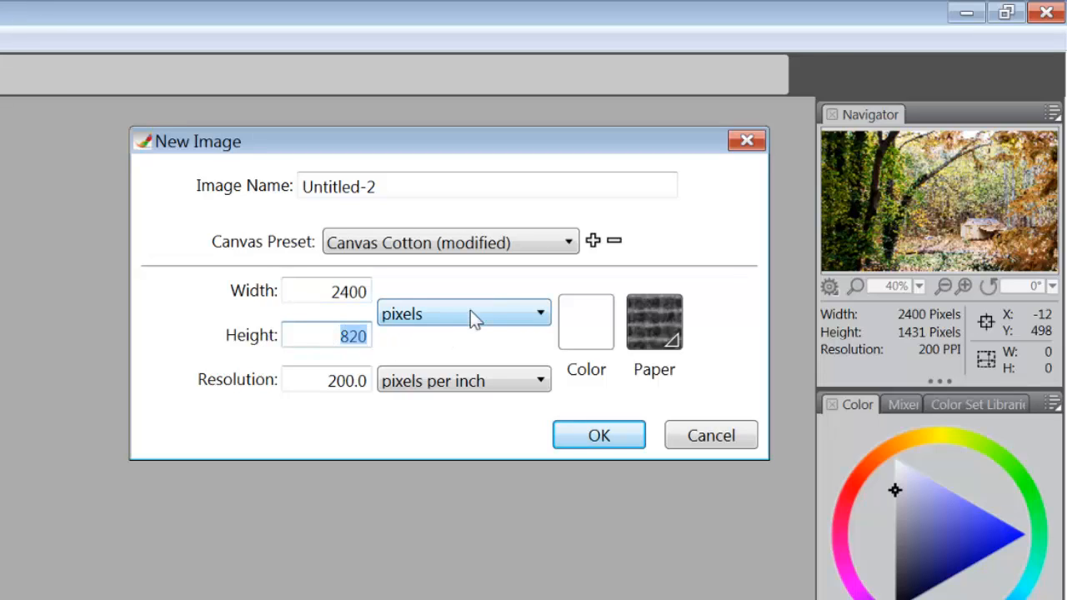
pyautogui.write('1431')
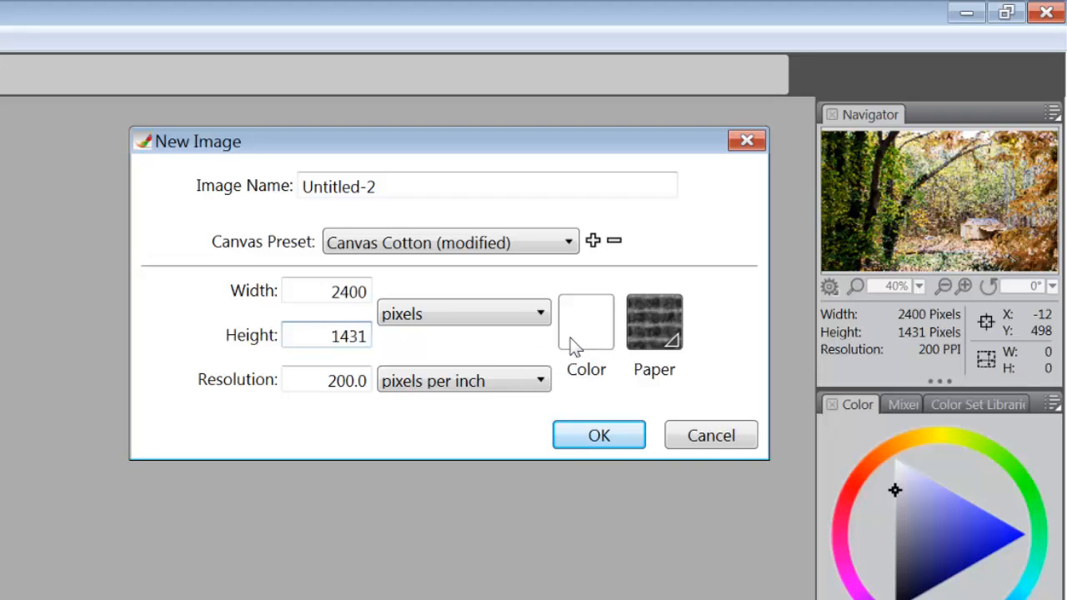
pyautogui.click(672, 340)
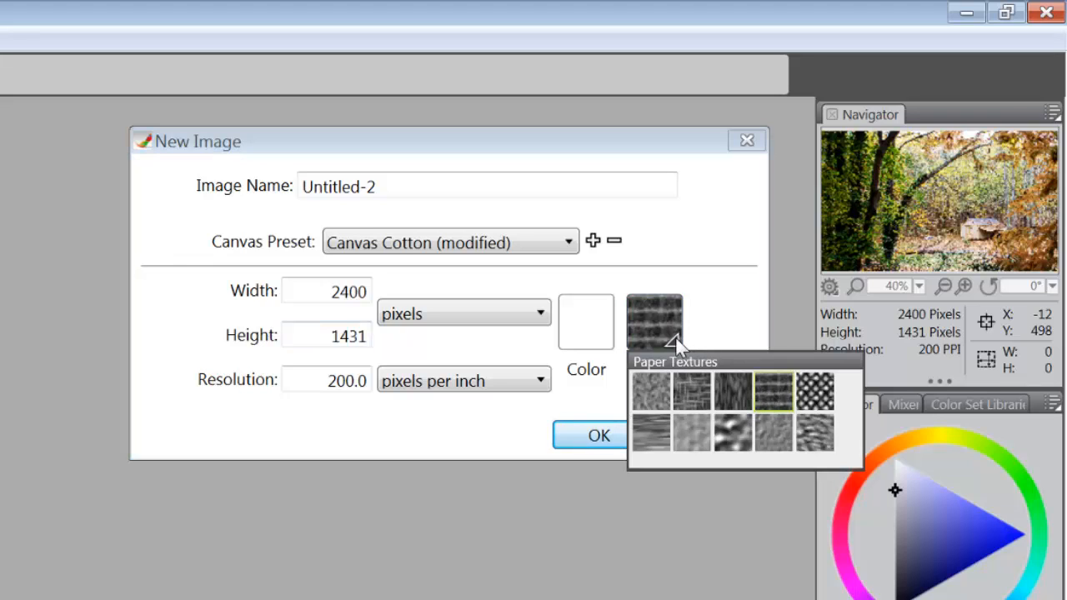
pyautogui.click(726, 305)
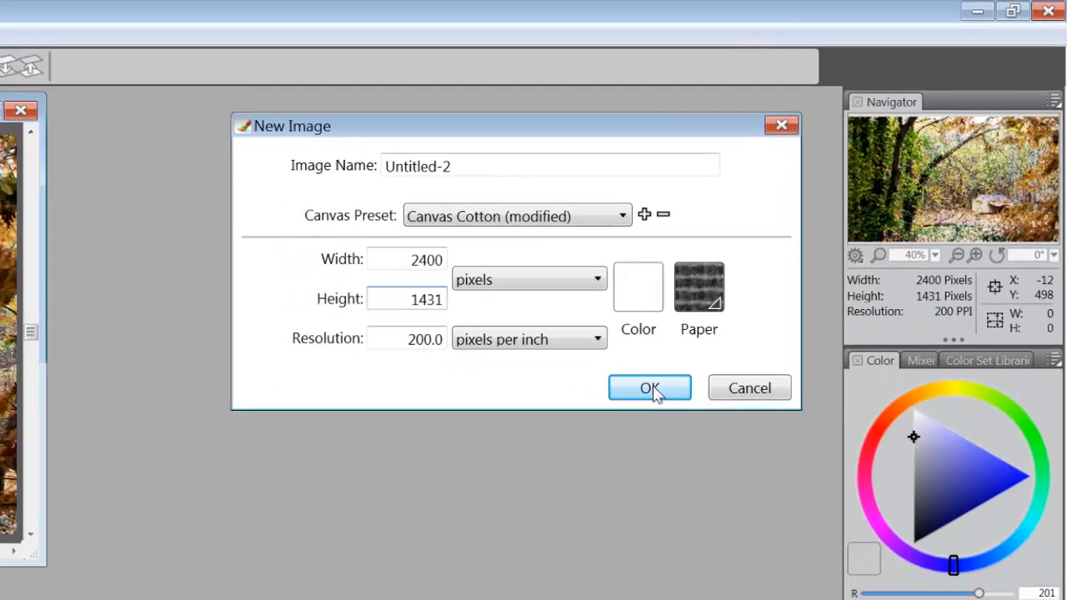
pyautogui.click(653, 390)
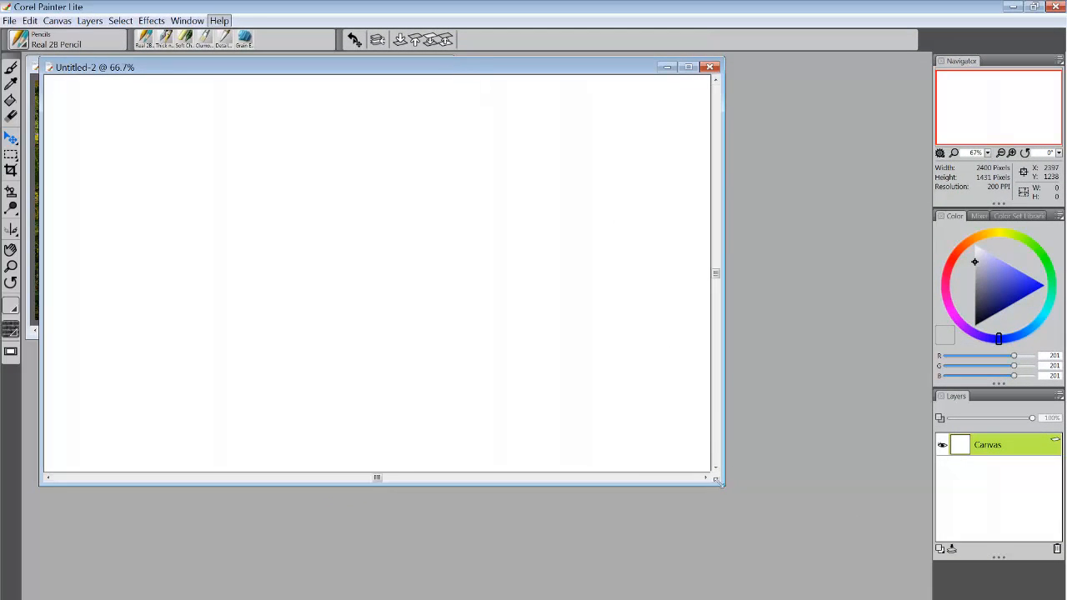
# Step: Shrink the blank image window and place it beside the photo window, with its whole canvas fitted in view at 39.3%
pyautogui.moveTo(447, 63)
pyautogui.mouseDown()
pyautogui.moveTo(498, 103)
pyautogui.moveTo(482, 78)
pyautogui.moveTo(435, 61)
pyautogui.mouseUp()
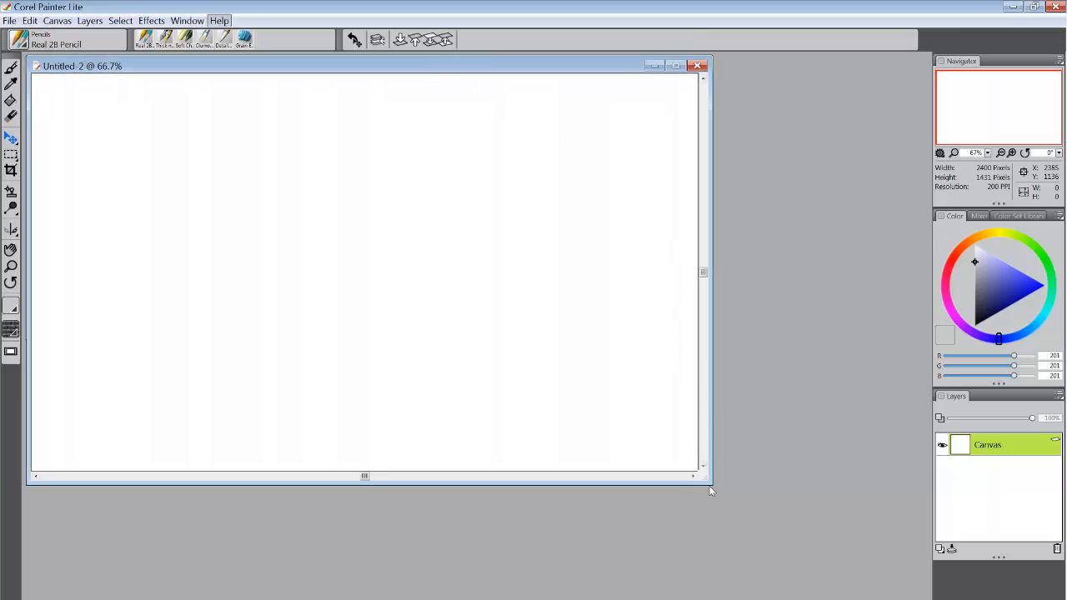
pyautogui.moveTo(709, 486); pyautogui.dragTo(447, 333)
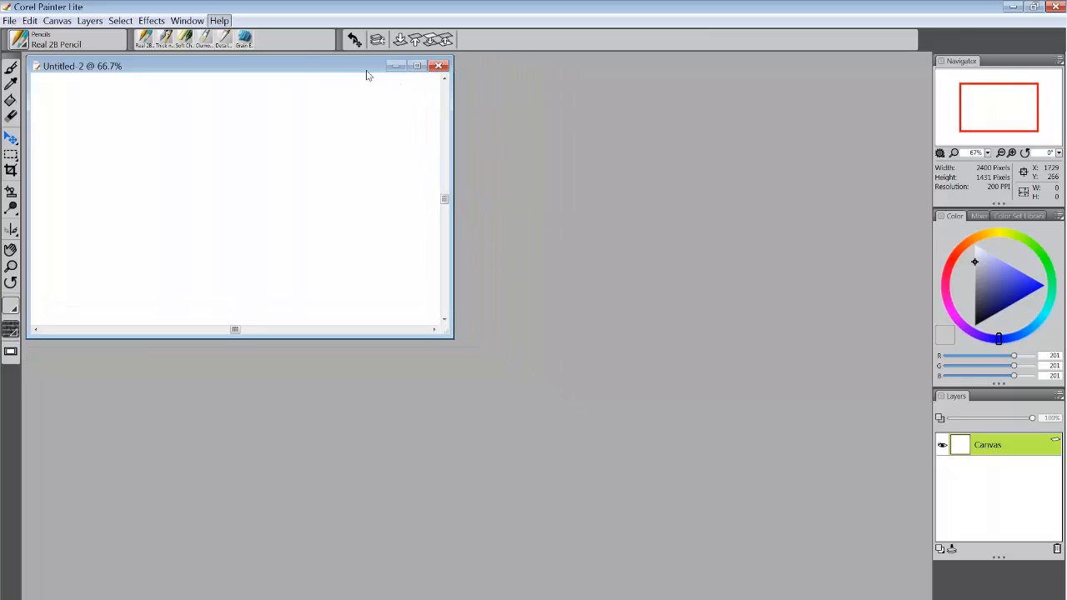
pyautogui.moveTo(305, 66); pyautogui.dragTo(742, 66)
pyautogui.scroll(-3, 711, 191)
pyautogui.scroll(-2, 715, 193)
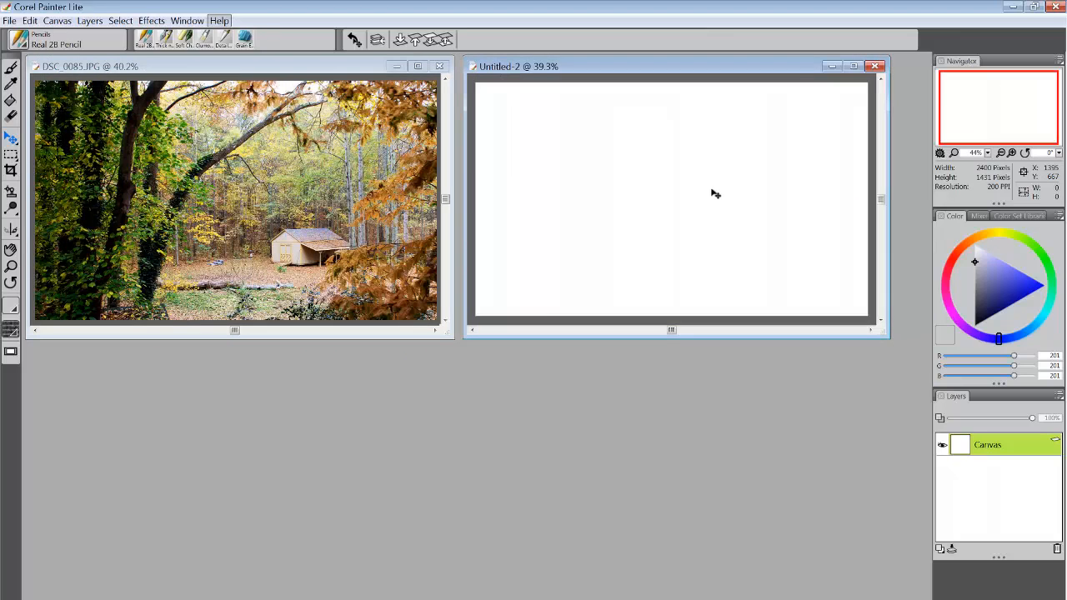
pyautogui.scroll(2, 715, 193)
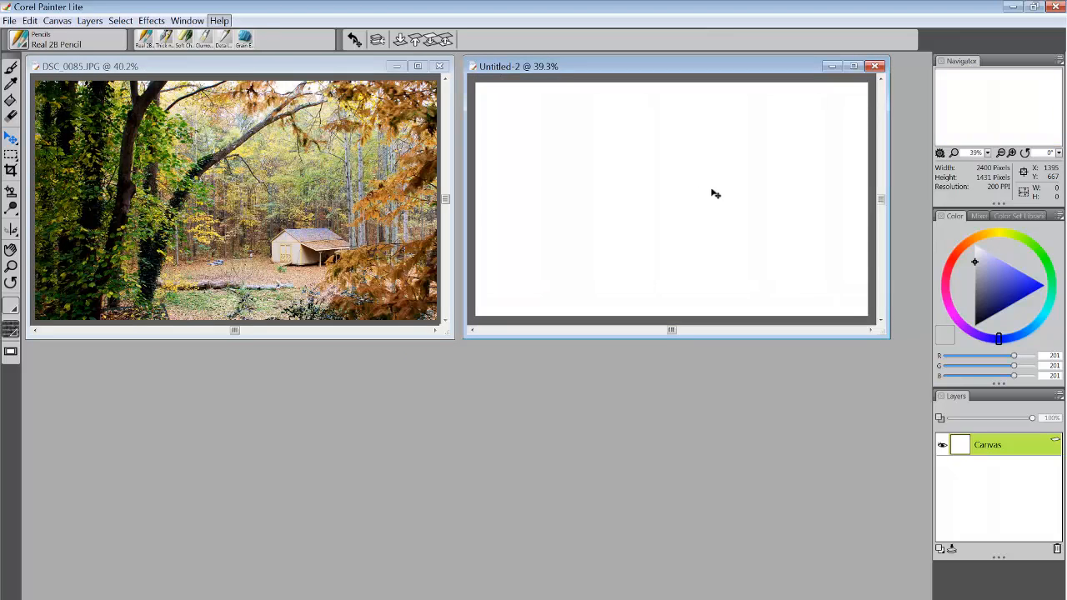
pyautogui.scroll(-1, 715, 193)
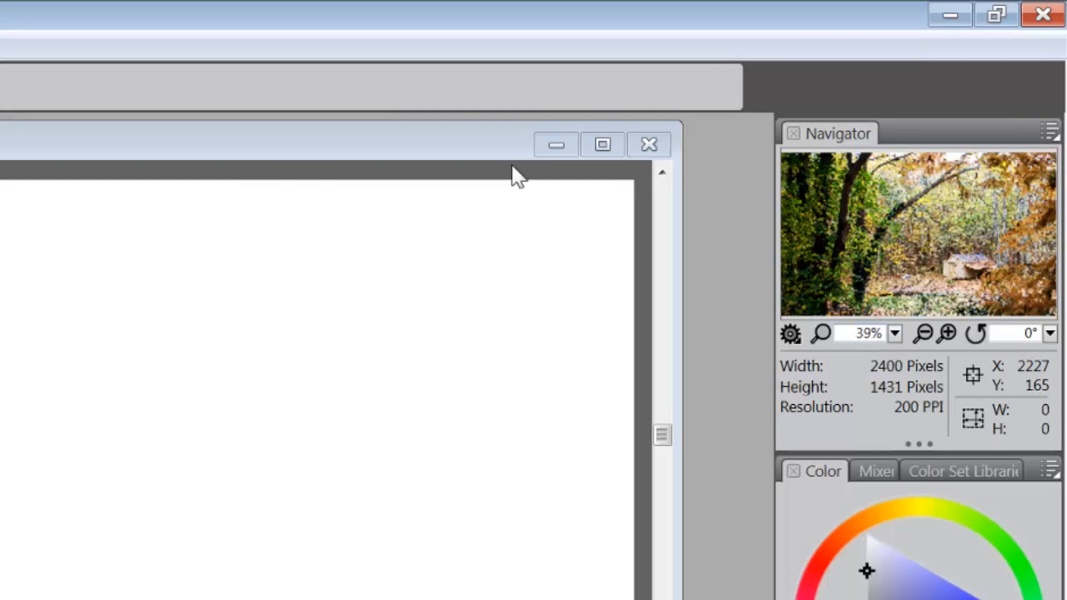
# Step: Make the DSC_0085.JPG photo the active document and select the entire image
pyautogui.click(230, 160)
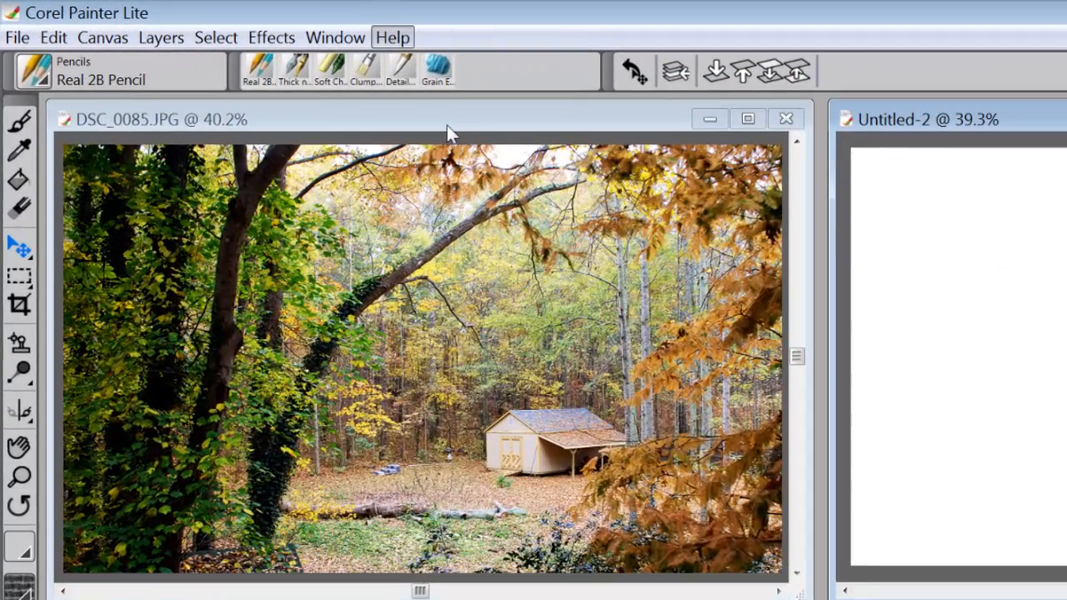
pyautogui.click(443, 122)
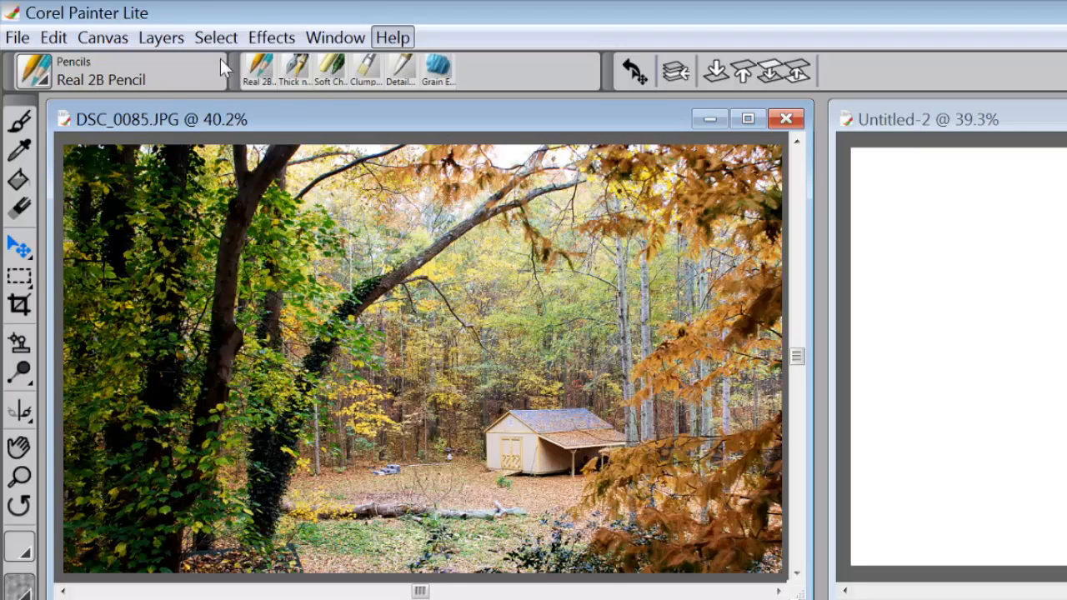
pyautogui.click(215, 37)
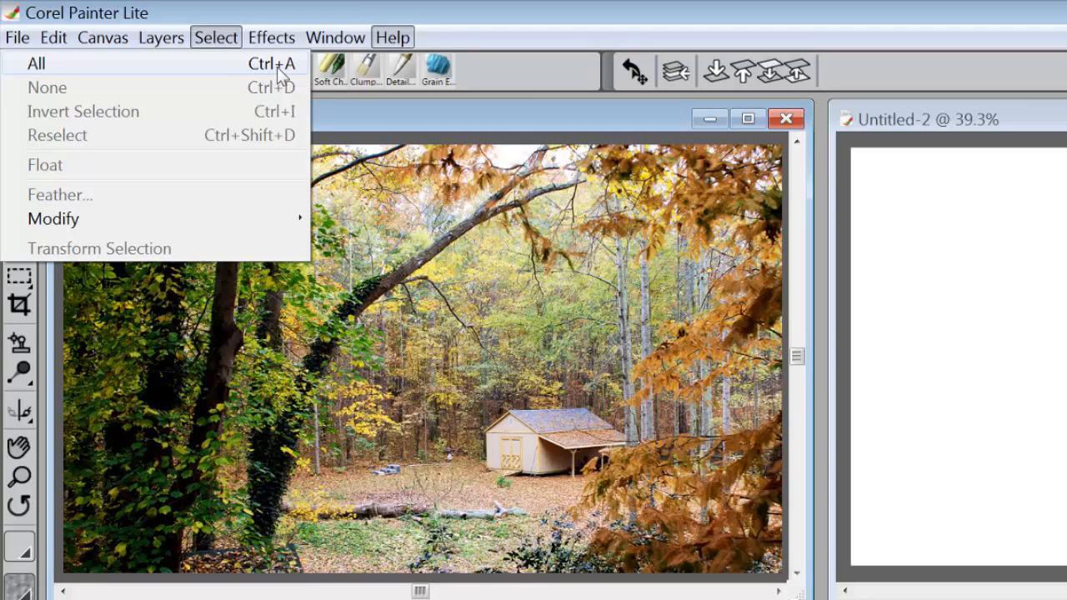
pyautogui.click(77, 63)
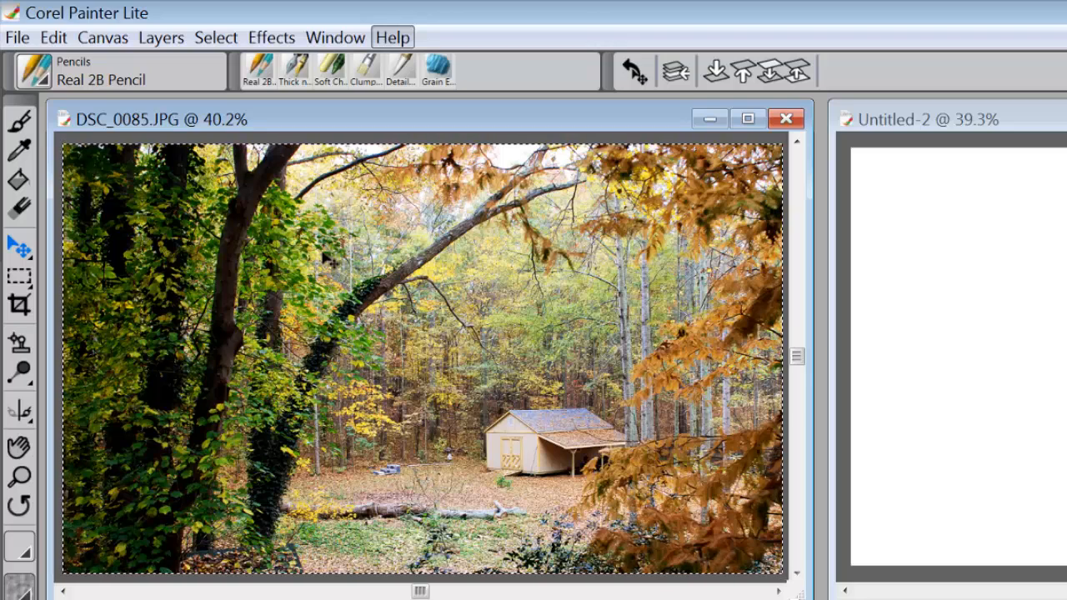
# Step: Try floating the selected photo onto a new layer with the Float command, and undo it
pyautogui.click(212, 39)
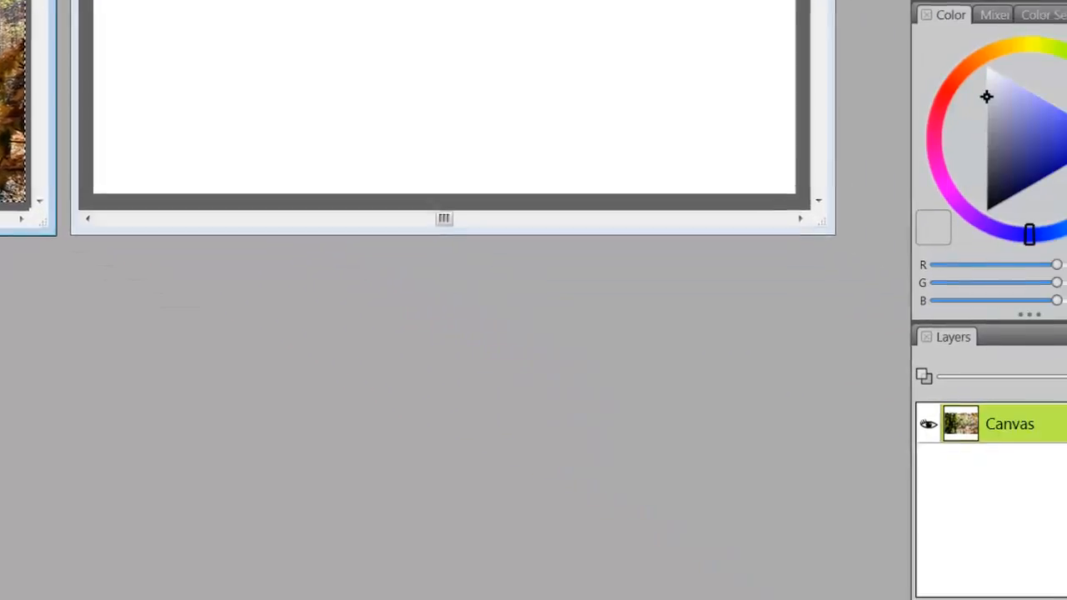
pyautogui.click(45, 165)
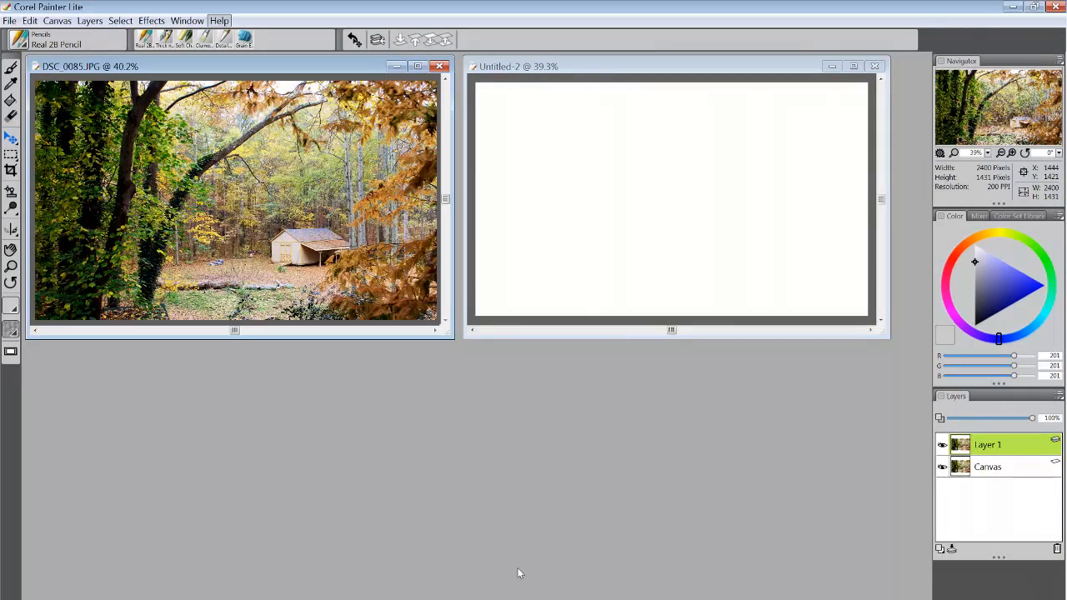
pyautogui.hotkey('ctrl', 'z')
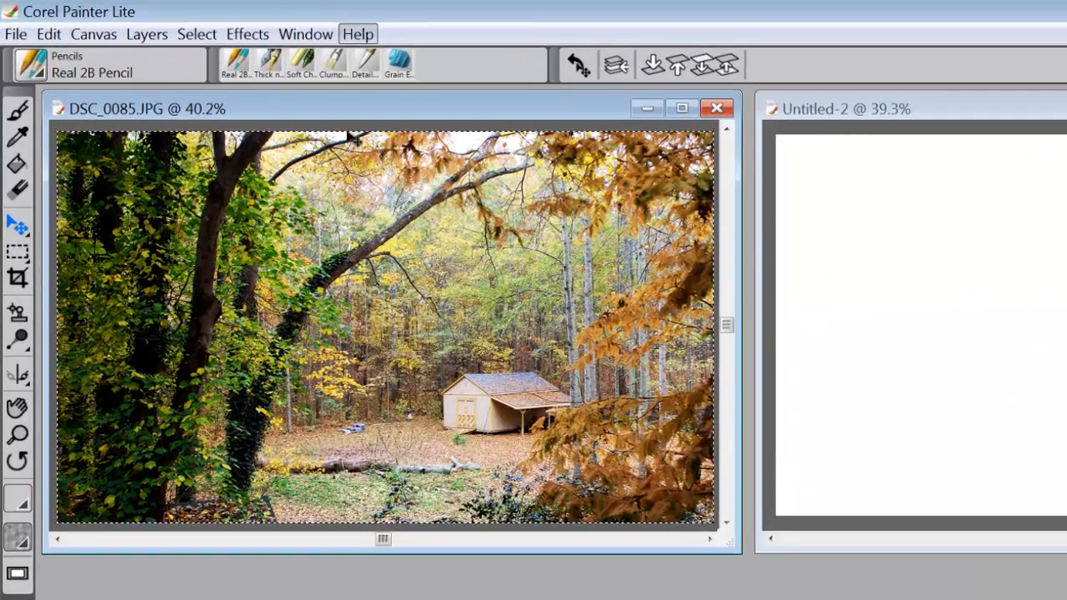
# Step: Lift the selected photo off the canvas onto its own layer with the Layer Adjuster tool and duplicate that layer
pyautogui.click(19, 225)
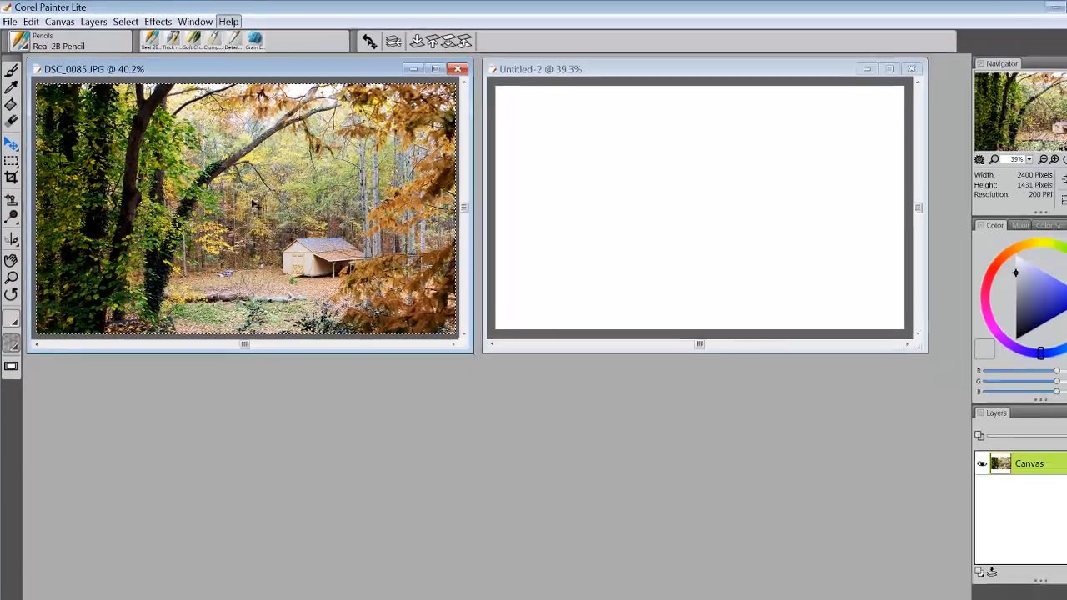
pyautogui.click(254, 202)
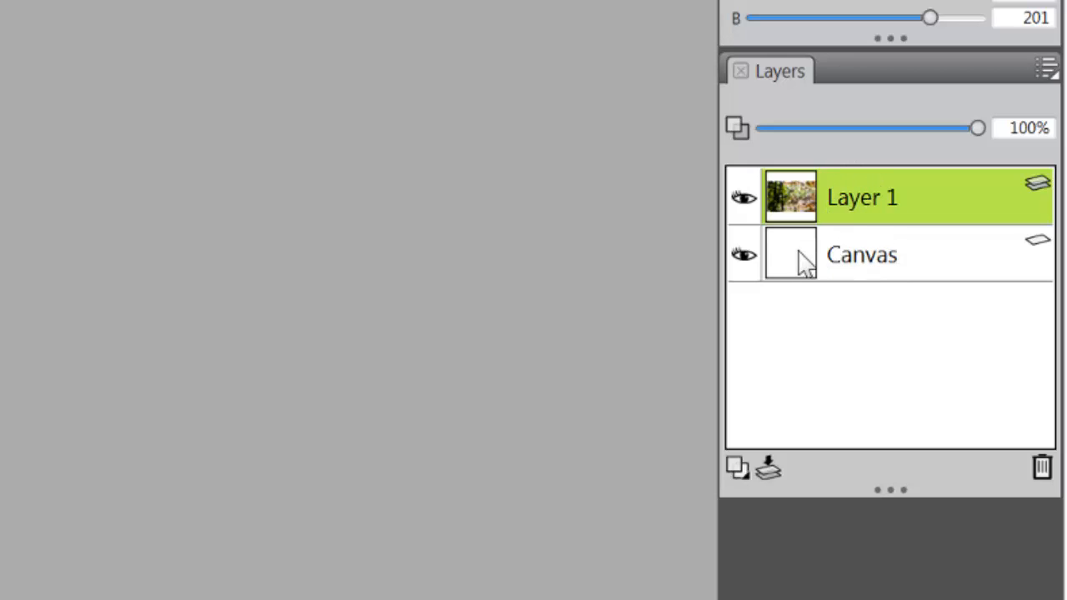
pyautogui.rightClick(859, 195)
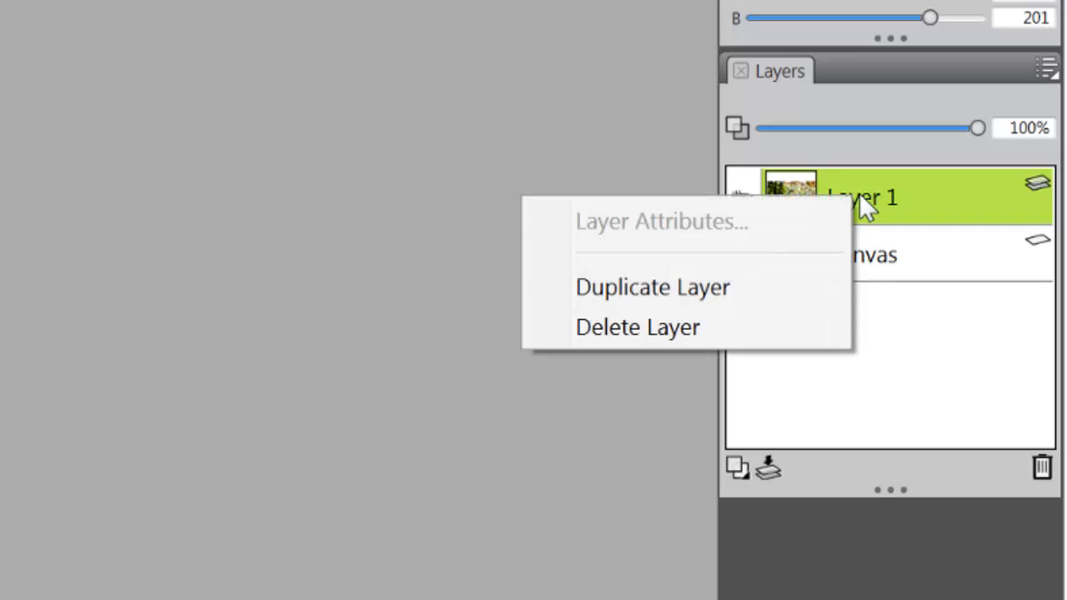
pyautogui.click(696, 293)
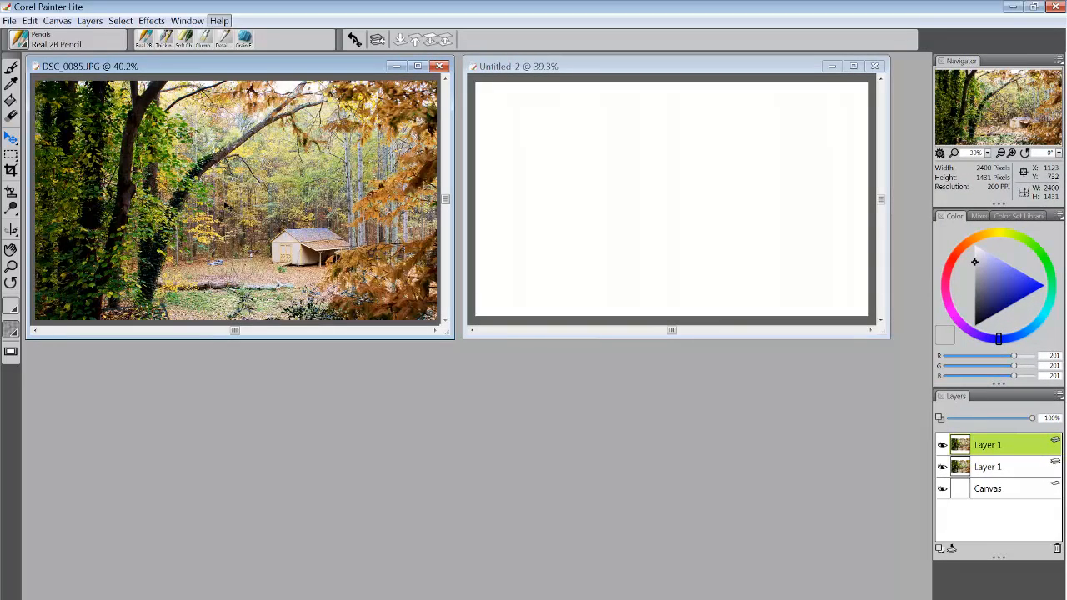
# Step: Transfer the duplicated photo layer into the blank Untitled-2 image and duplicate the layer there
pyautogui.moveTo(225, 203); pyautogui.dragTo(708, 214)
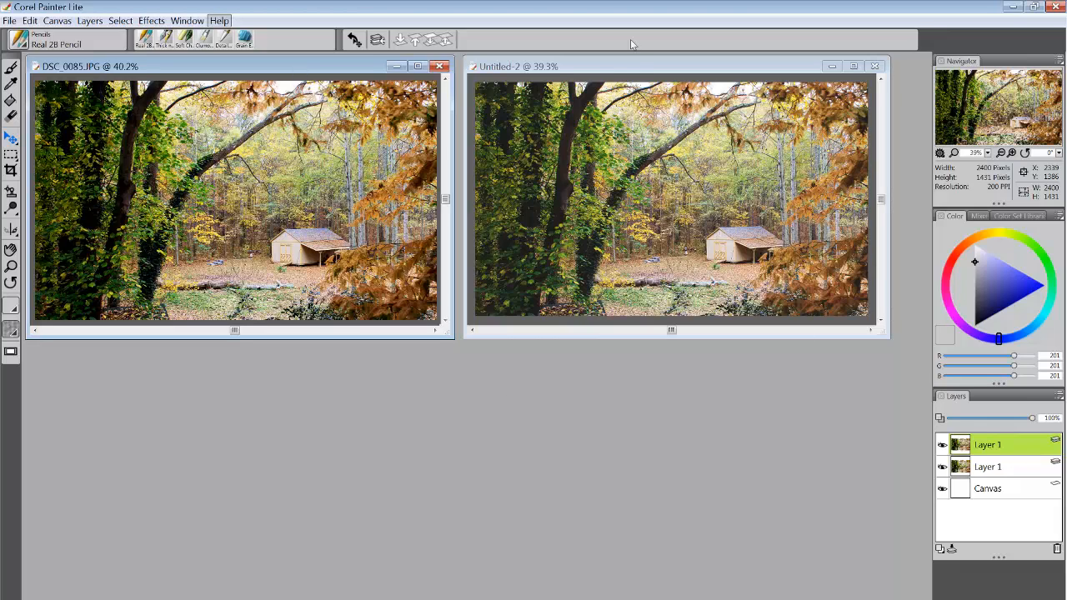
pyautogui.click(640, 70)
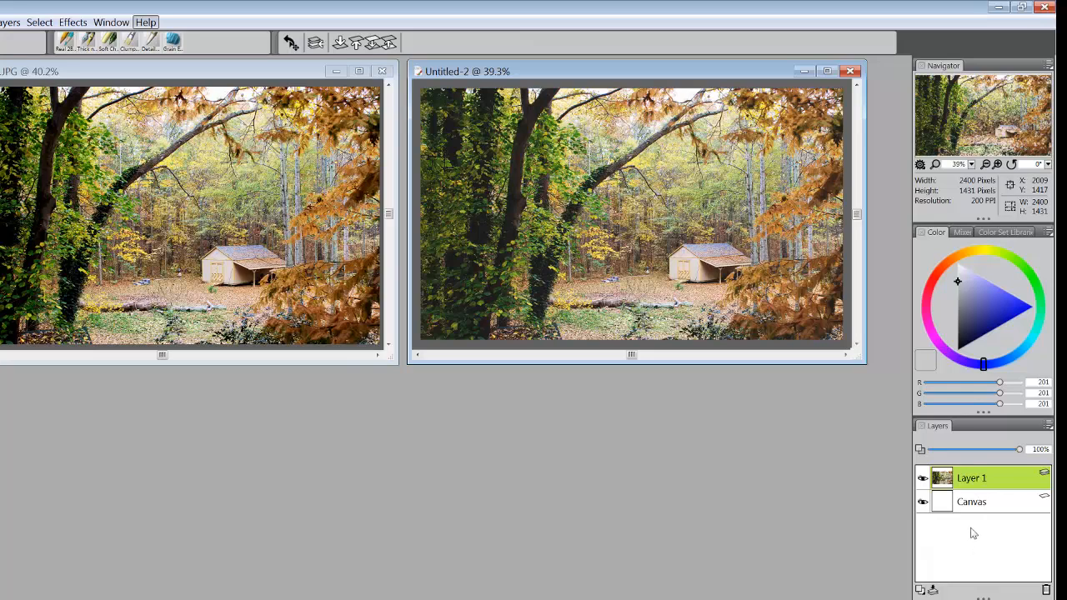
pyautogui.rightClick(974, 482)
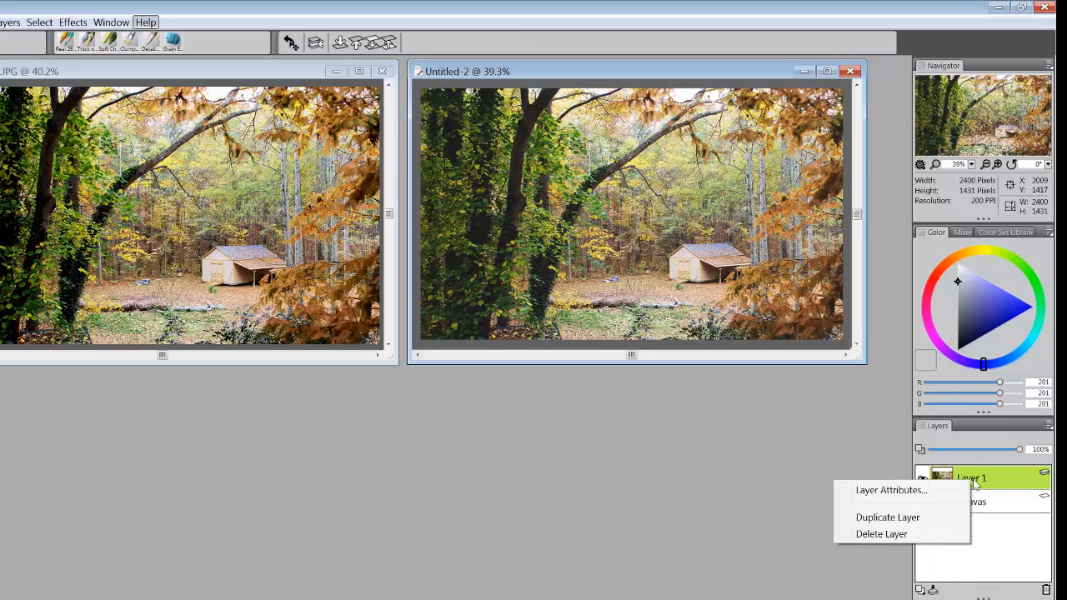
pyautogui.click(919, 520)
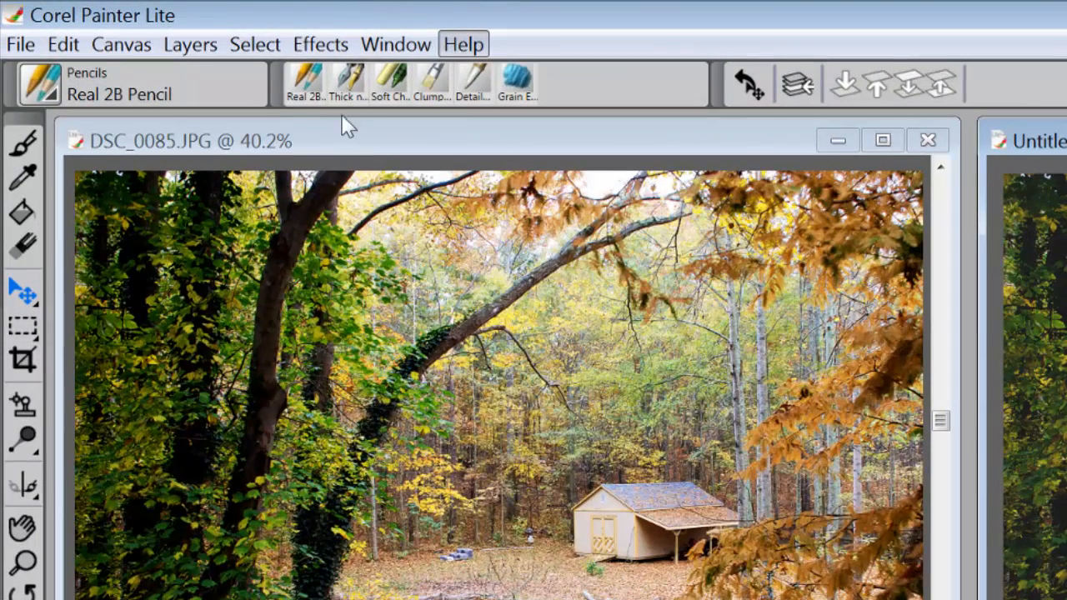
# Step: Turn the top photo layer in Untitled-2 black and white using Adjust Colors with Saturation at -139%
pyautogui.click(404, 50)
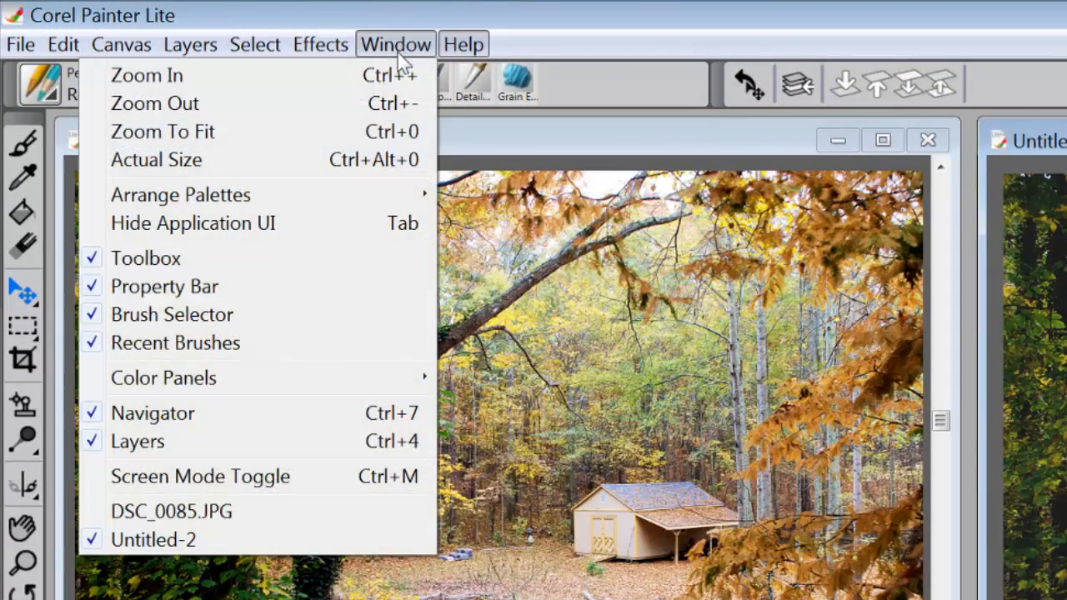
pyautogui.moveTo(319, 52)
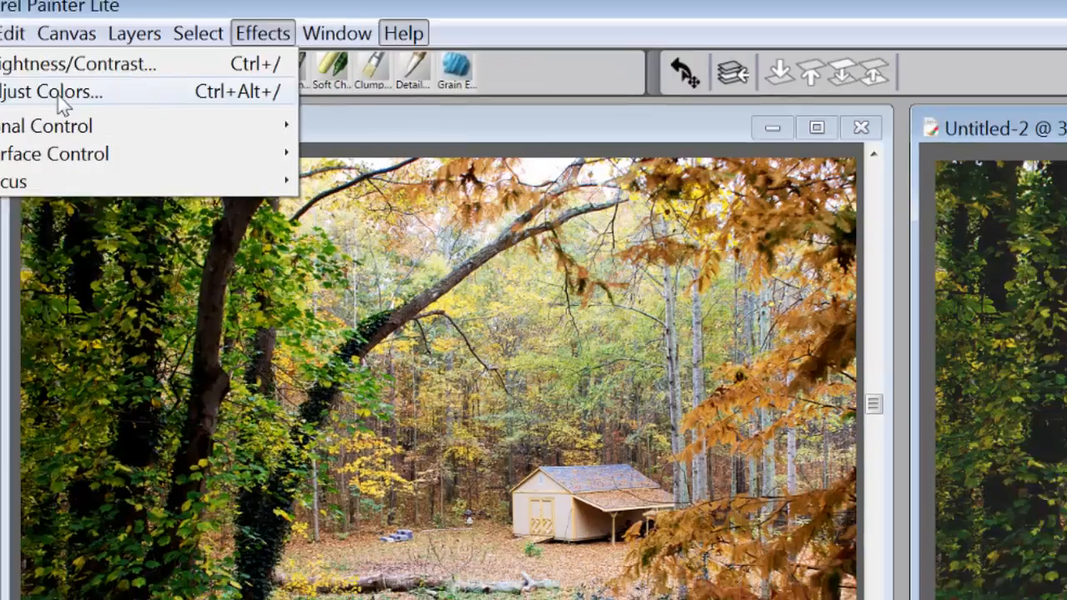
pyautogui.click(84, 104)
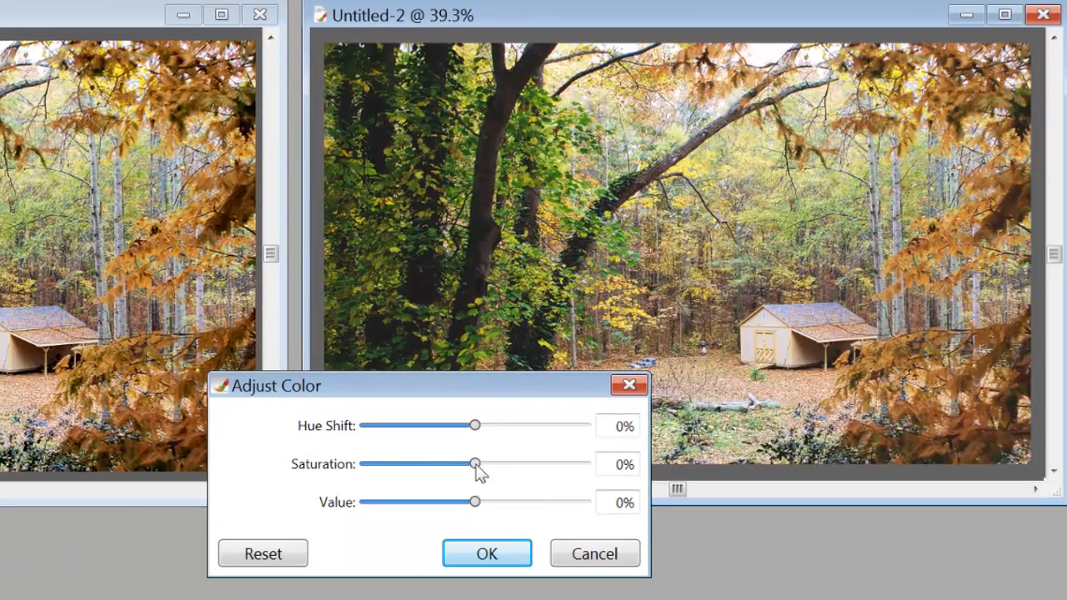
pyautogui.moveTo(475, 464); pyautogui.dragTo(283, 485)
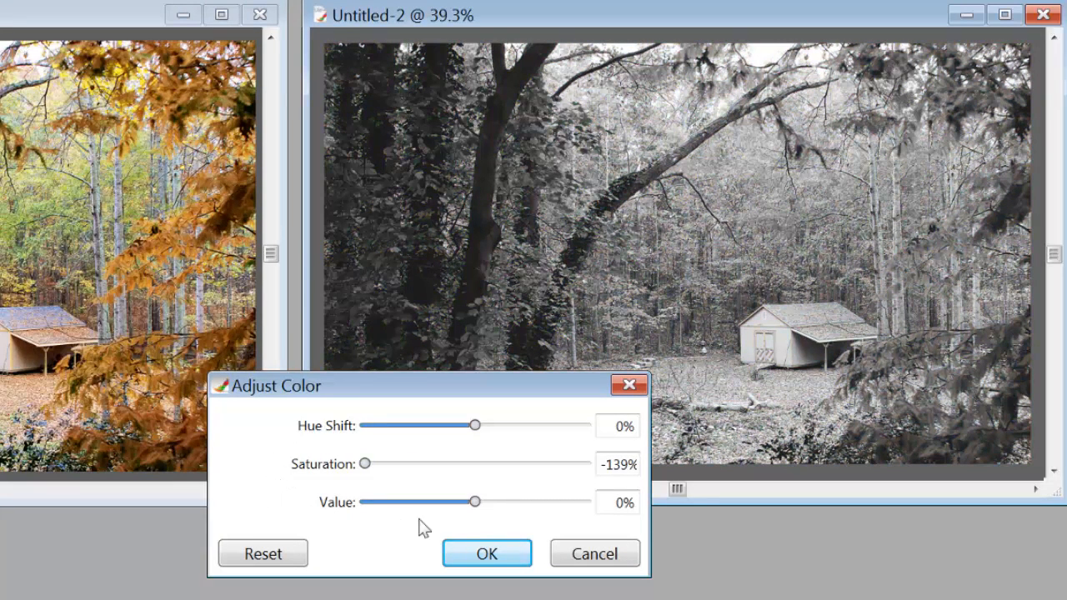
pyautogui.moveTo(463, 398); pyautogui.dragTo(632, 551)
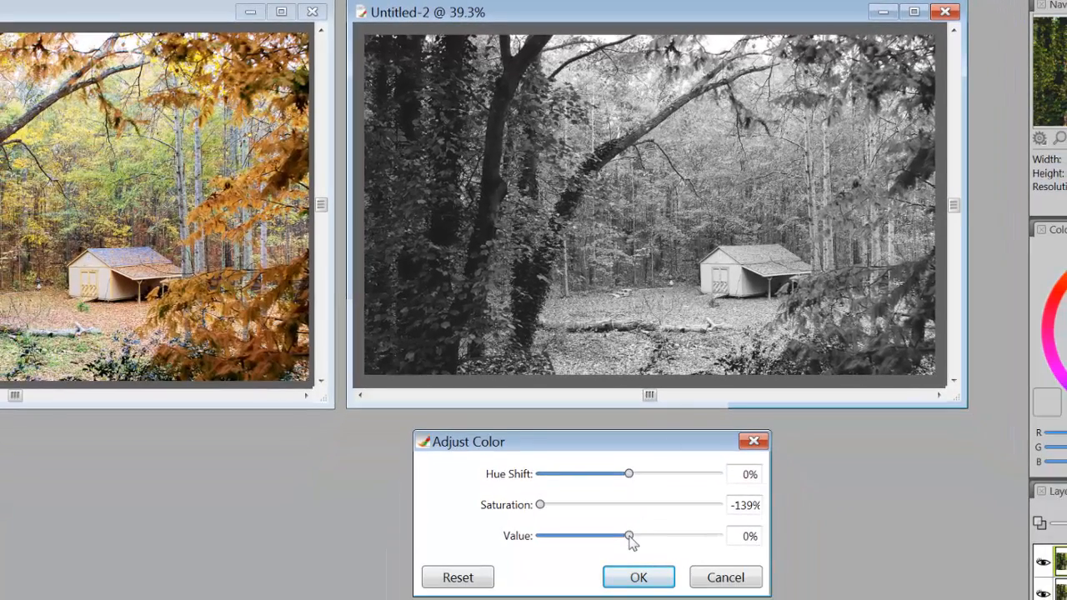
# Step: Try a lighter Value of 29%, return Value to 0, and apply the color adjustment
pyautogui.moveTo(630, 542); pyautogui.dragTo(649, 537)
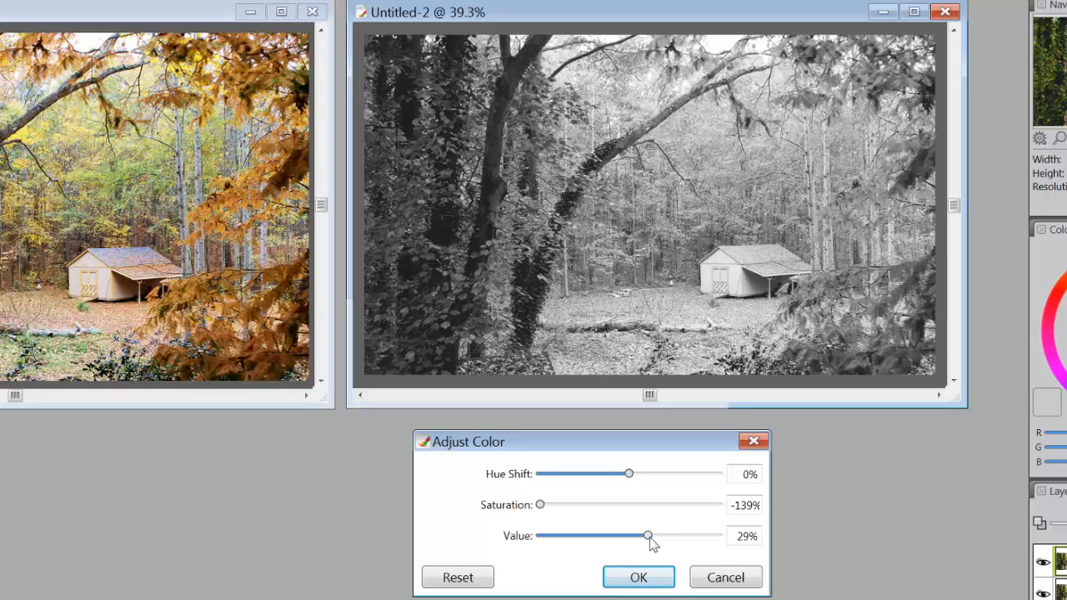
pyautogui.moveTo(652, 543)
pyautogui.mouseDown()
pyautogui.moveTo(624, 542)
pyautogui.moveTo(633, 545)
pyautogui.mouseUp()
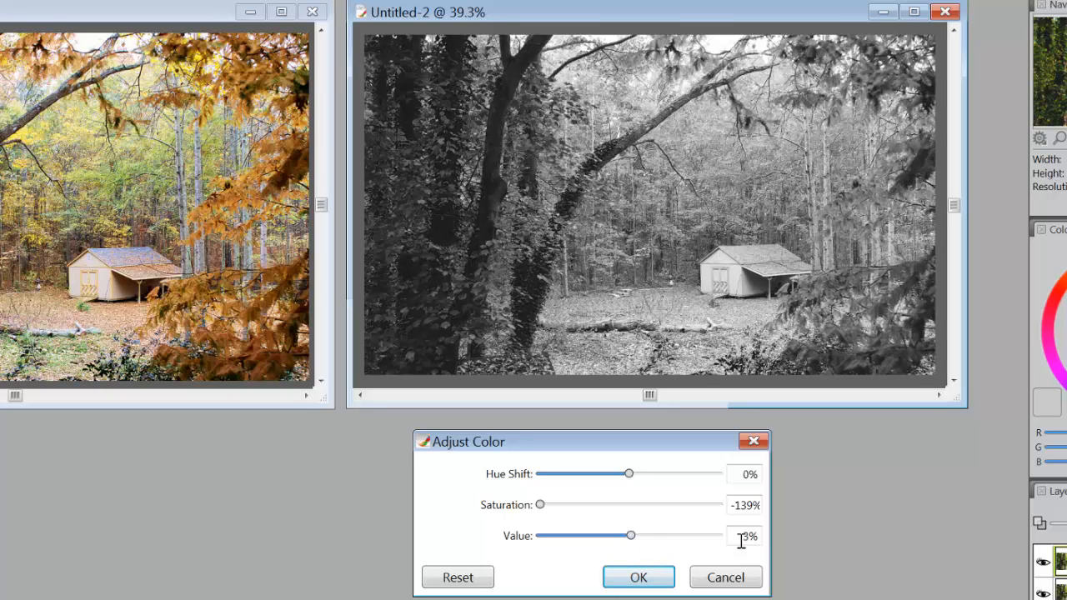
pyautogui.doubleClick(741, 537)
pyautogui.write('0')
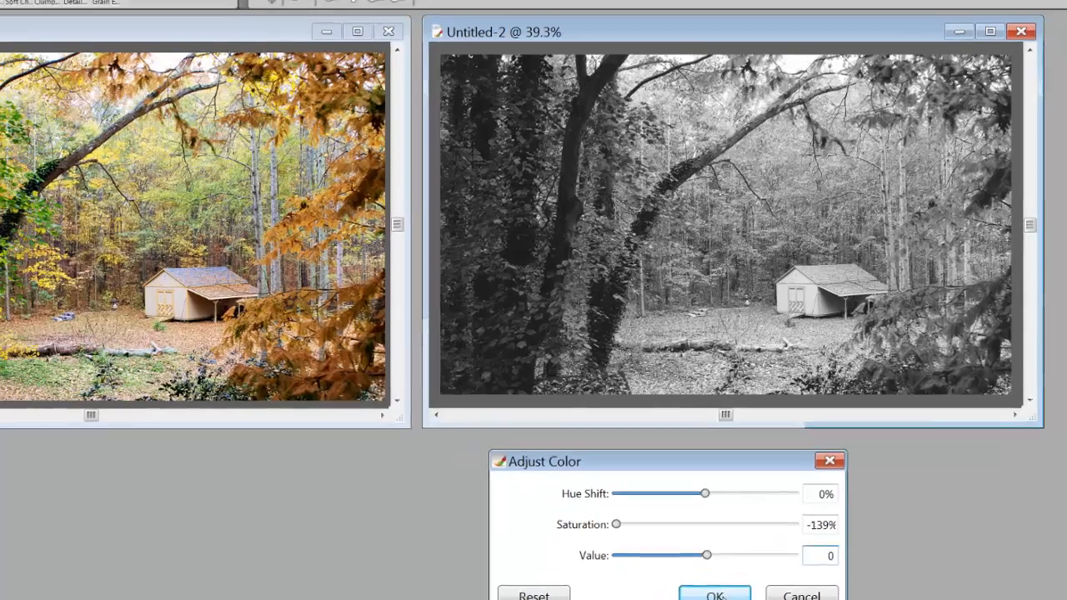
pyautogui.click(638, 577)
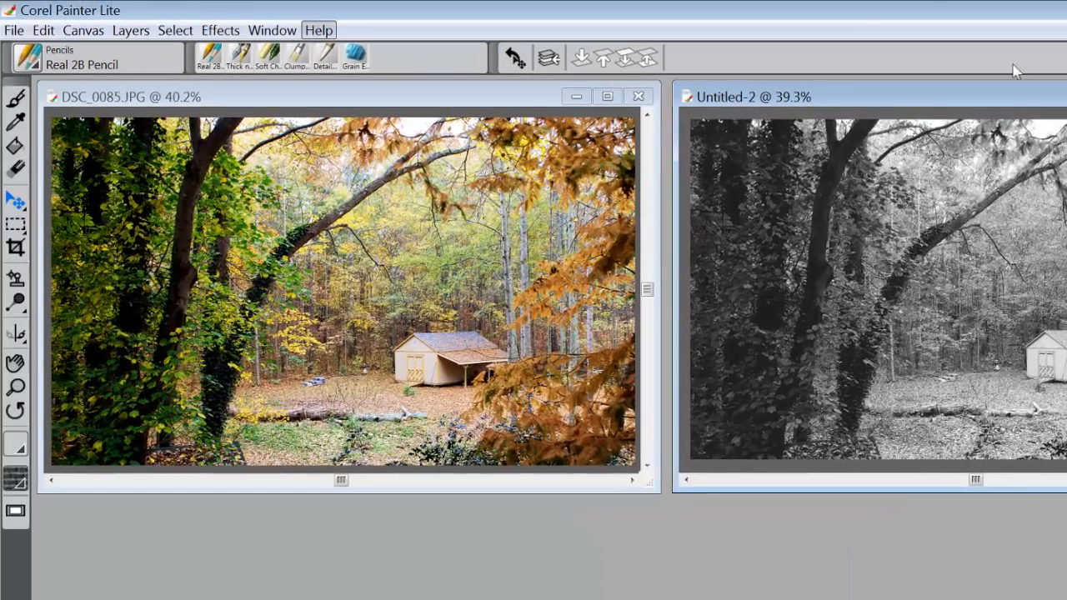
# Step: Raise the contrast strongly and lower the brightness slightly on the black-and-white layer with Brightness/Contrast, and apply it
pyautogui.click(221, 34)
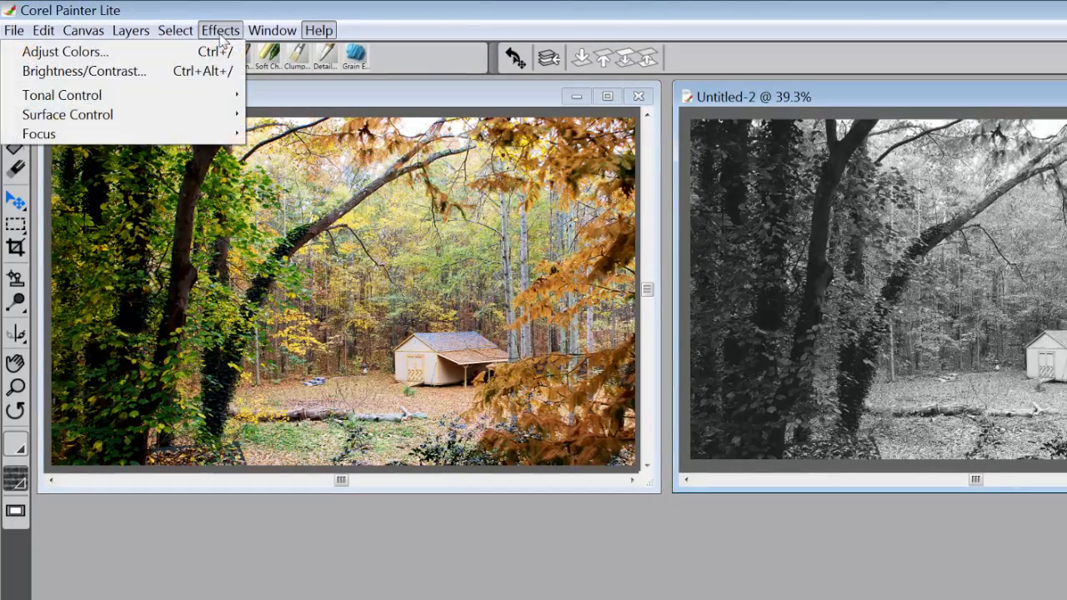
pyautogui.click(124, 73)
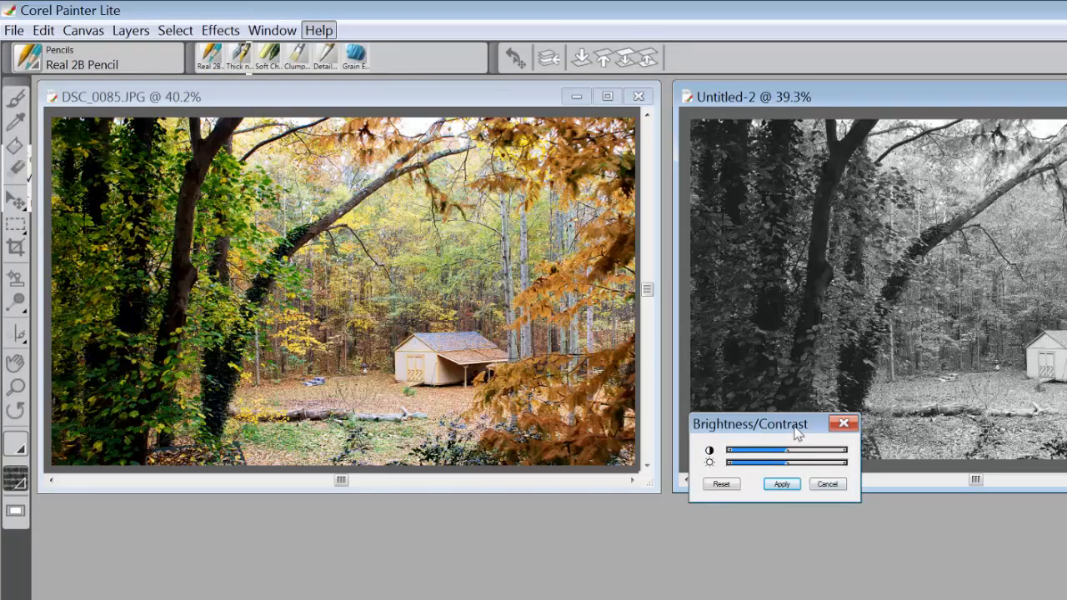
pyautogui.moveTo(794, 428); pyautogui.dragTo(831, 599)
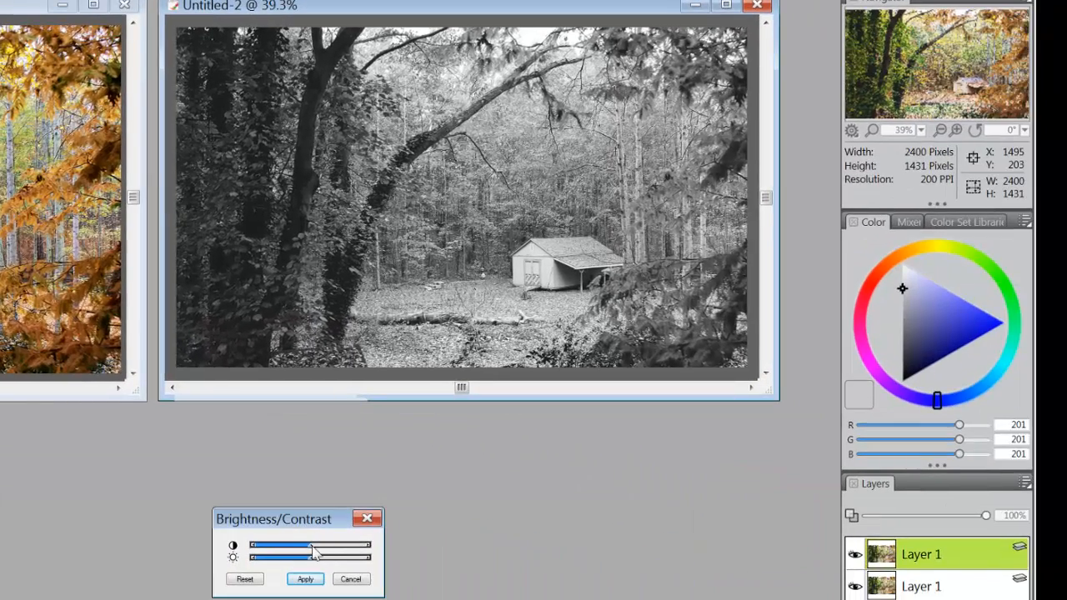
pyautogui.moveTo(312, 550); pyautogui.dragTo(334, 550)
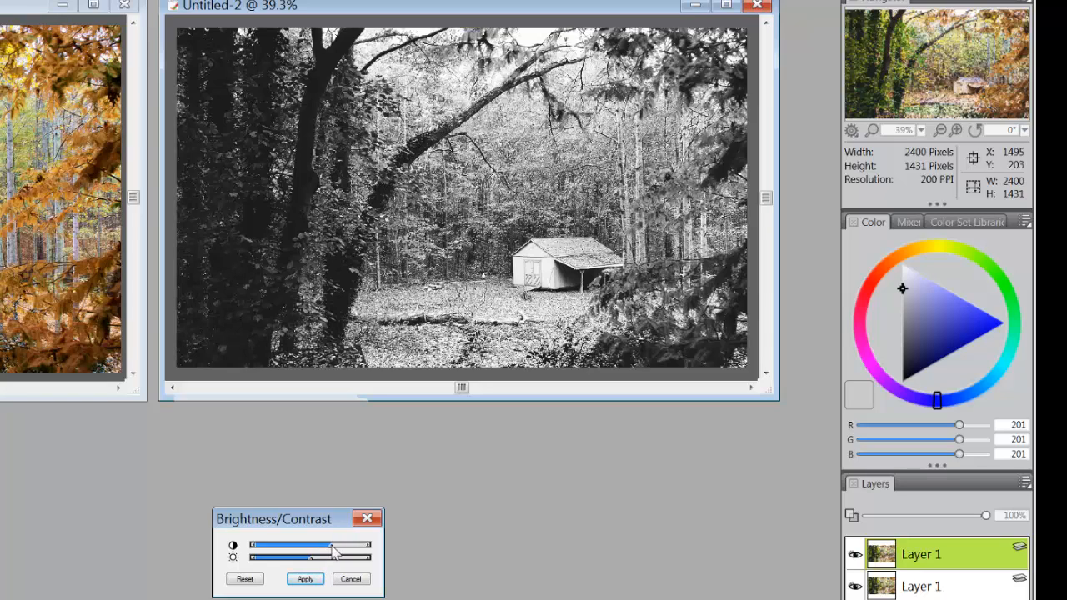
pyautogui.moveTo(332, 548); pyautogui.dragTo(338, 550)
pyautogui.moveTo(311, 559); pyautogui.dragTo(300, 560)
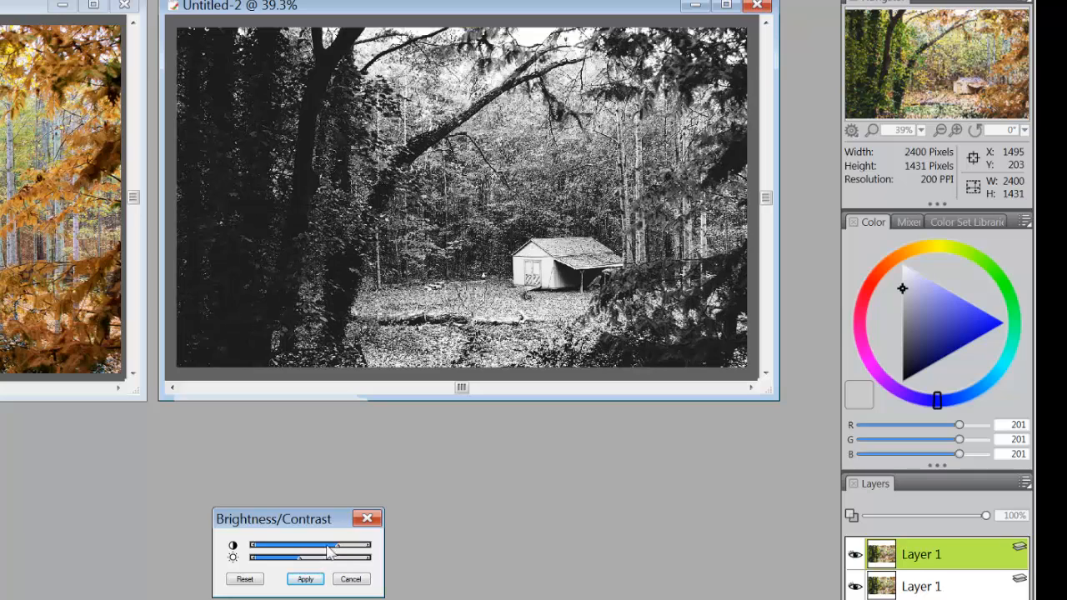
pyautogui.moveTo(338, 547); pyautogui.dragTo(345, 547)
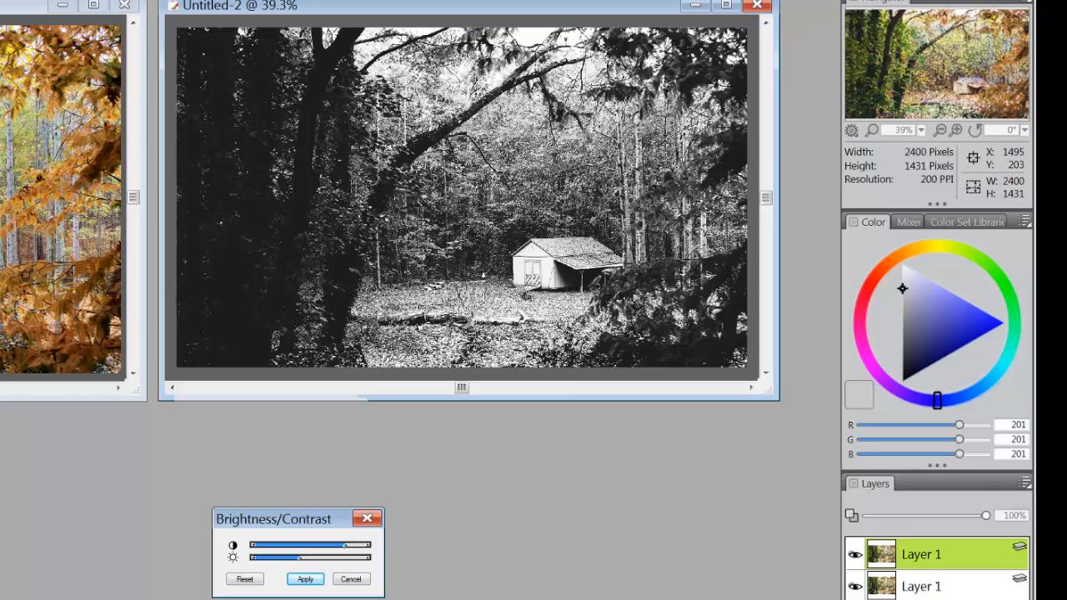
pyautogui.click(305, 578)
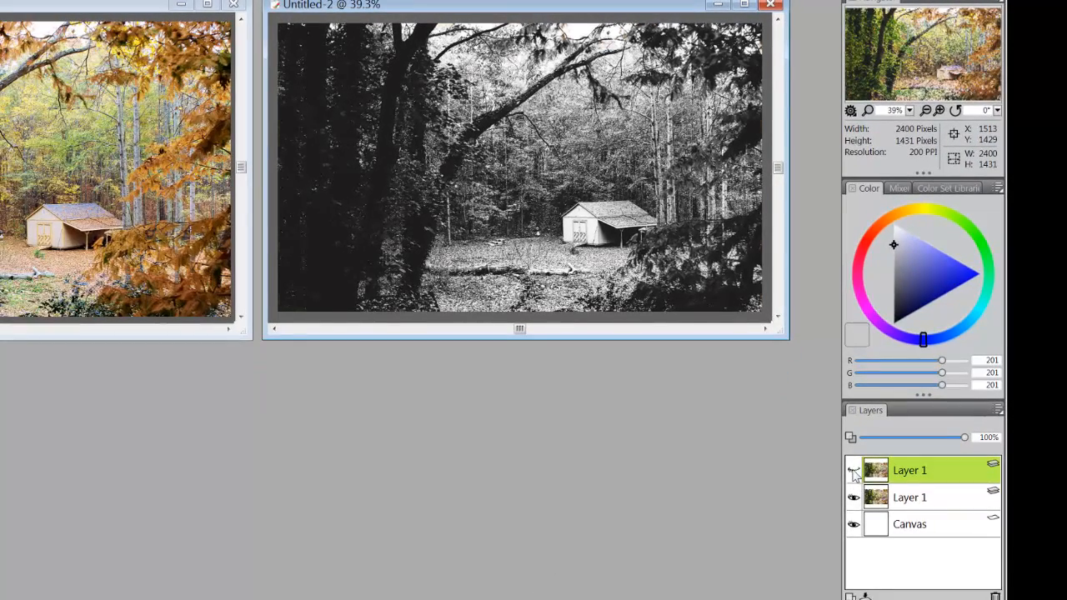
# Step: Hide the color photo layer, keep the black-and-white layer visible, and lower the black-and-white layer's opacity to 20%
pyautogui.click(853, 470)
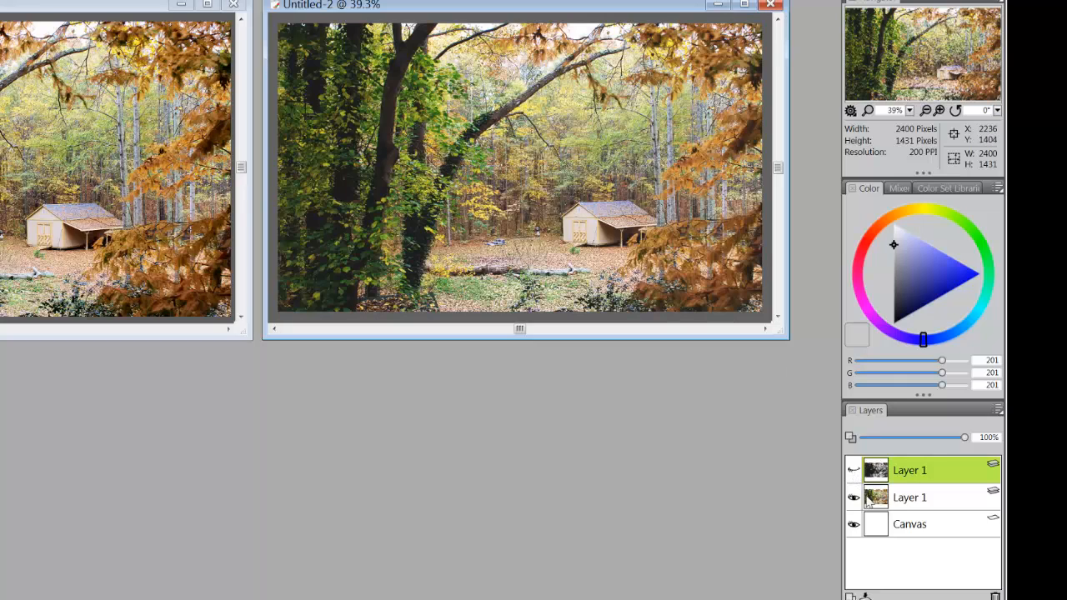
pyautogui.click(853, 498)
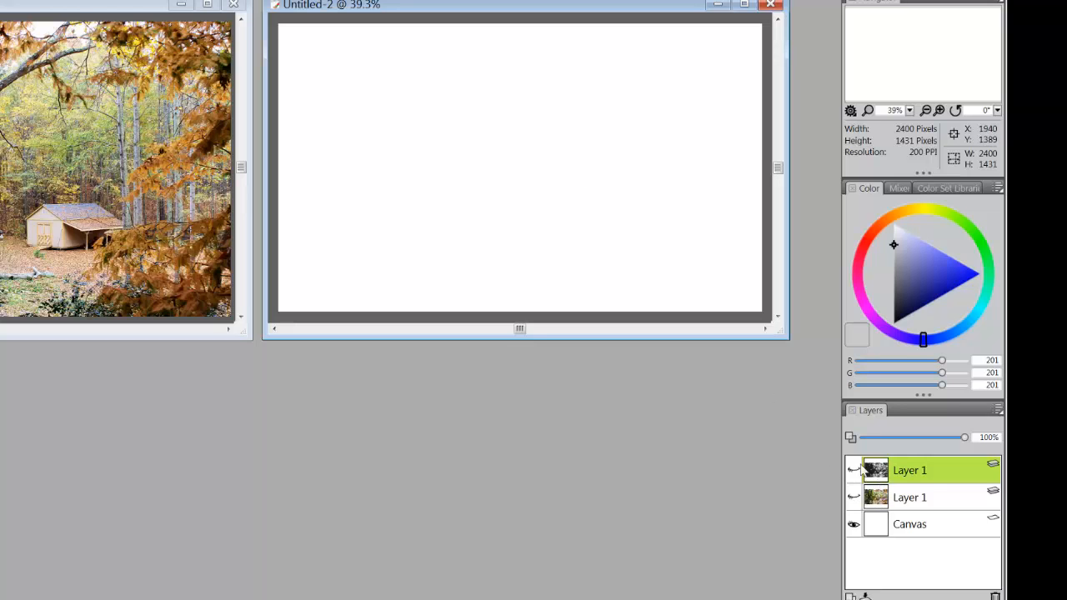
pyautogui.click(854, 470)
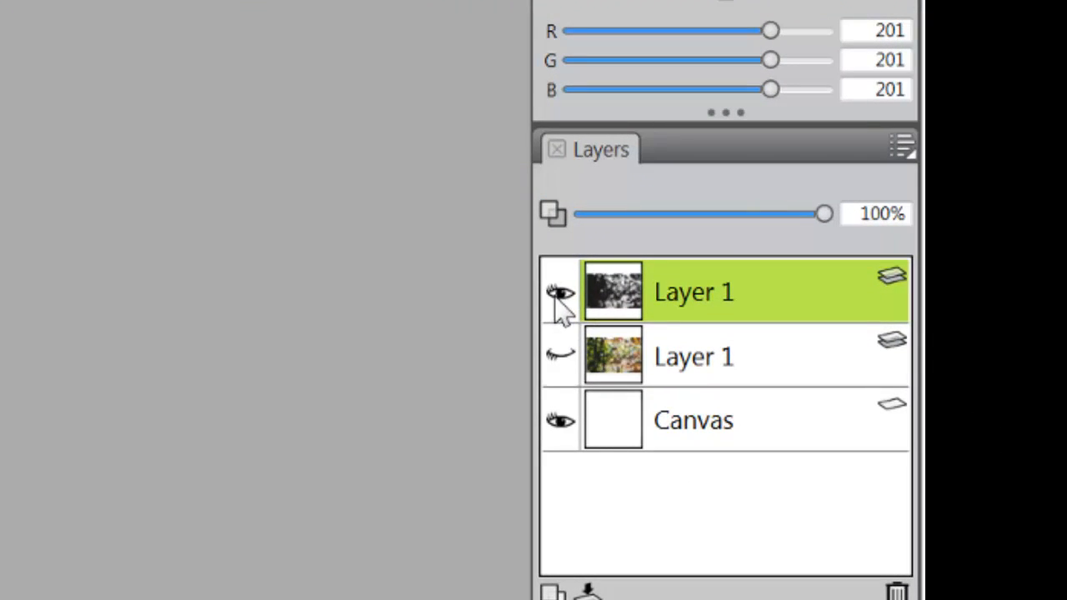
pyautogui.moveTo(823, 214); pyautogui.dragTo(600, 220)
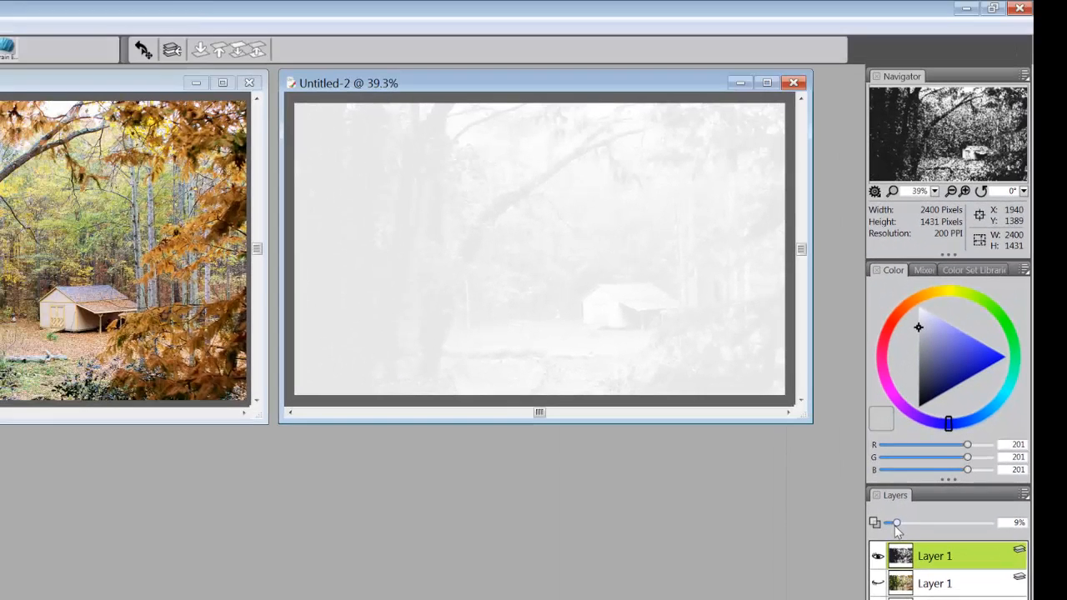
pyautogui.moveTo(746, 373); pyautogui.dragTo(755, 380)
pyautogui.moveTo(900, 530); pyautogui.dragTo(907, 530)
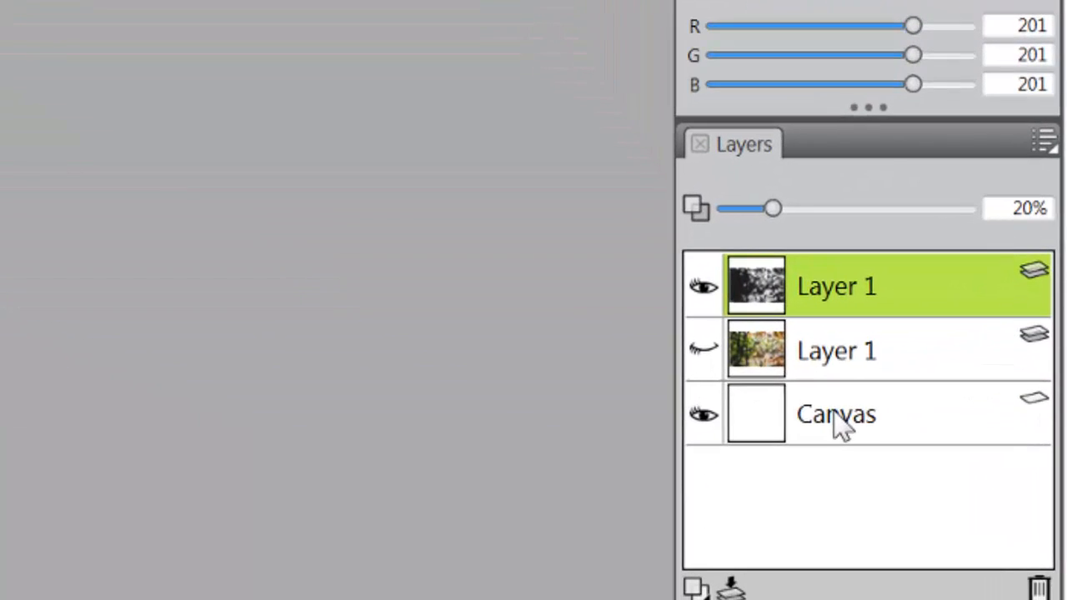
# Step: Add a new empty layer directly above the Canvas, beneath both photo layers
pyautogui.click(889, 525)
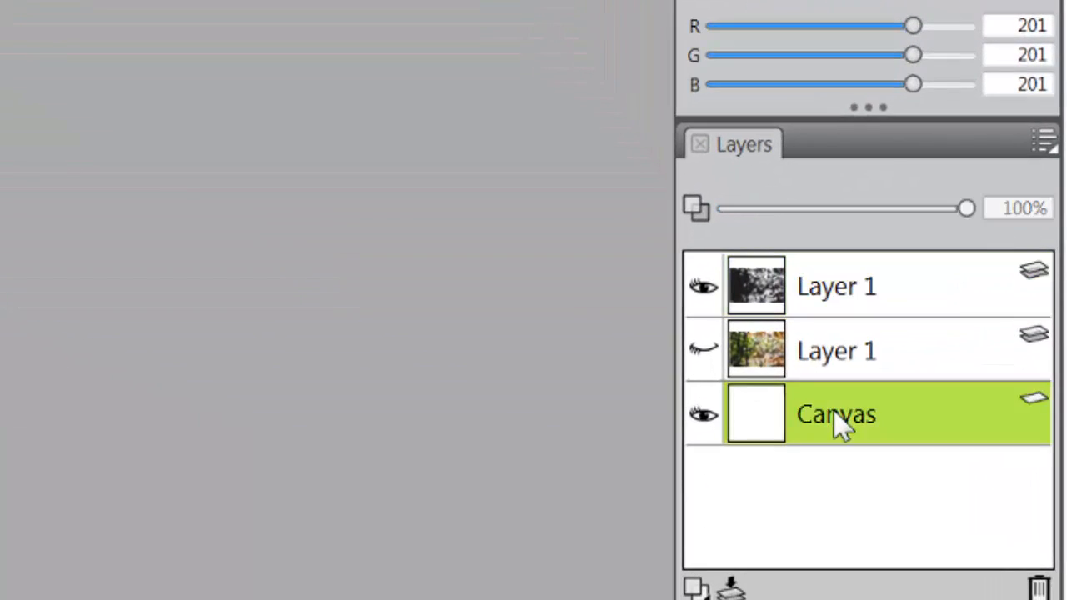
pyautogui.click(696, 588)
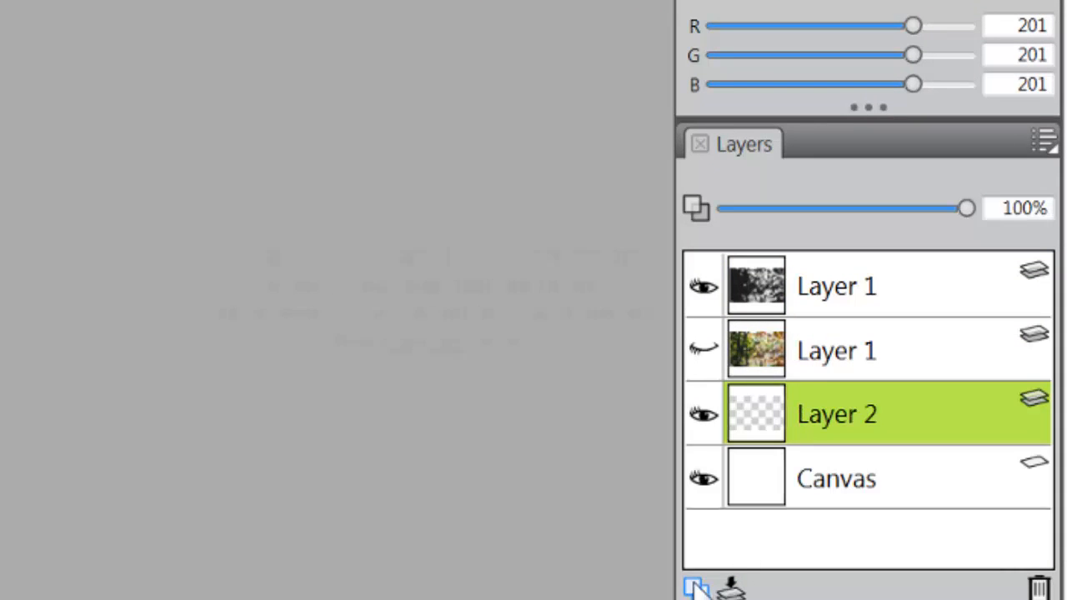